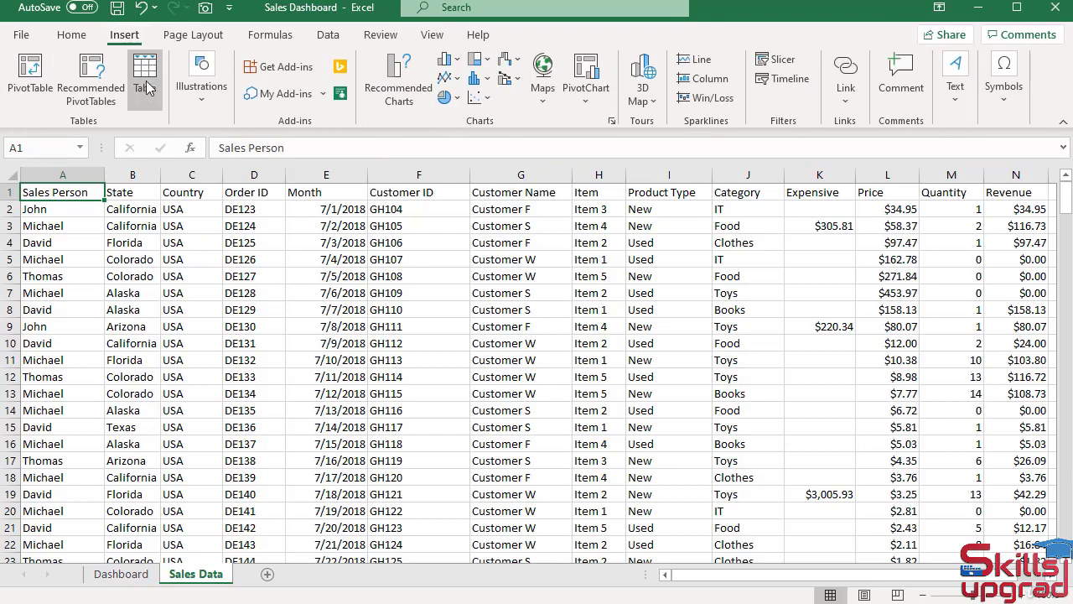
# Convert the sales data range A1:N246 into a table with headers and create a PivotTable from it on a new worksheet
pyautogui.click(144, 79)
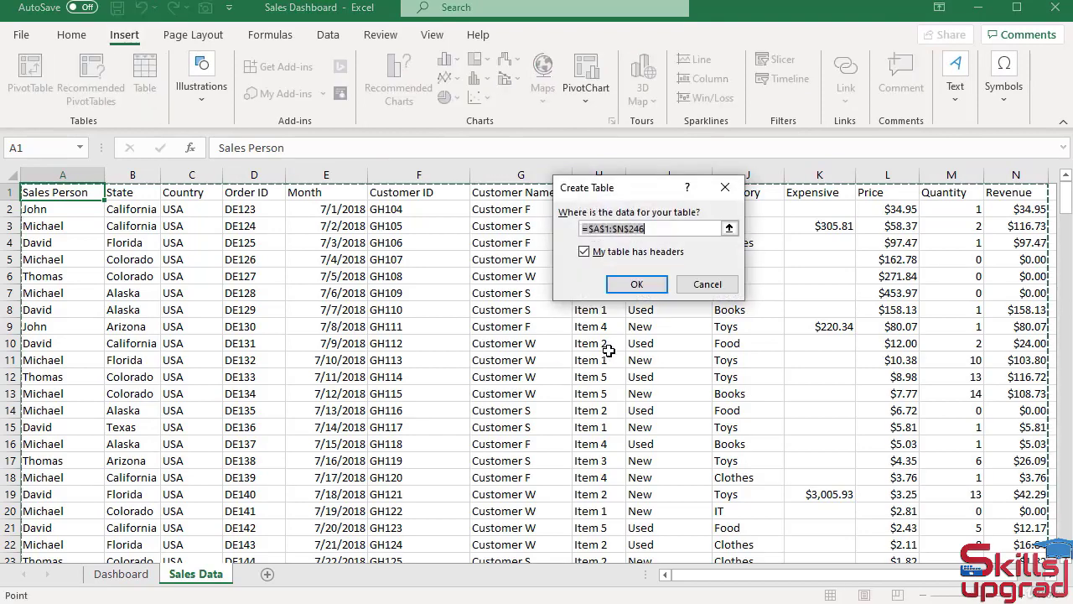
pyautogui.click(641, 284)
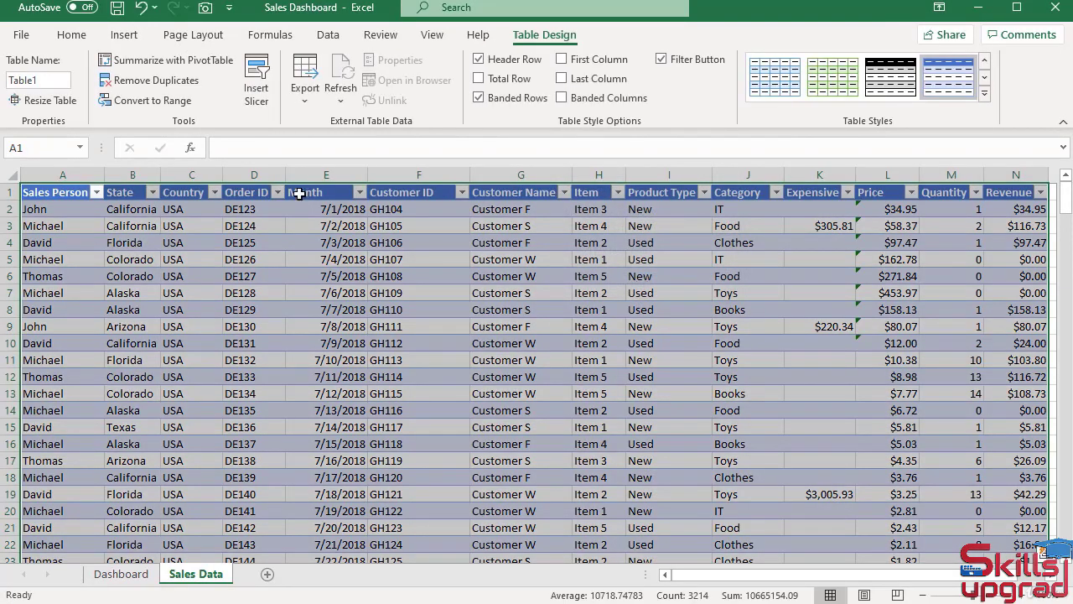
pyautogui.click(124, 34)
pyautogui.click(30, 75)
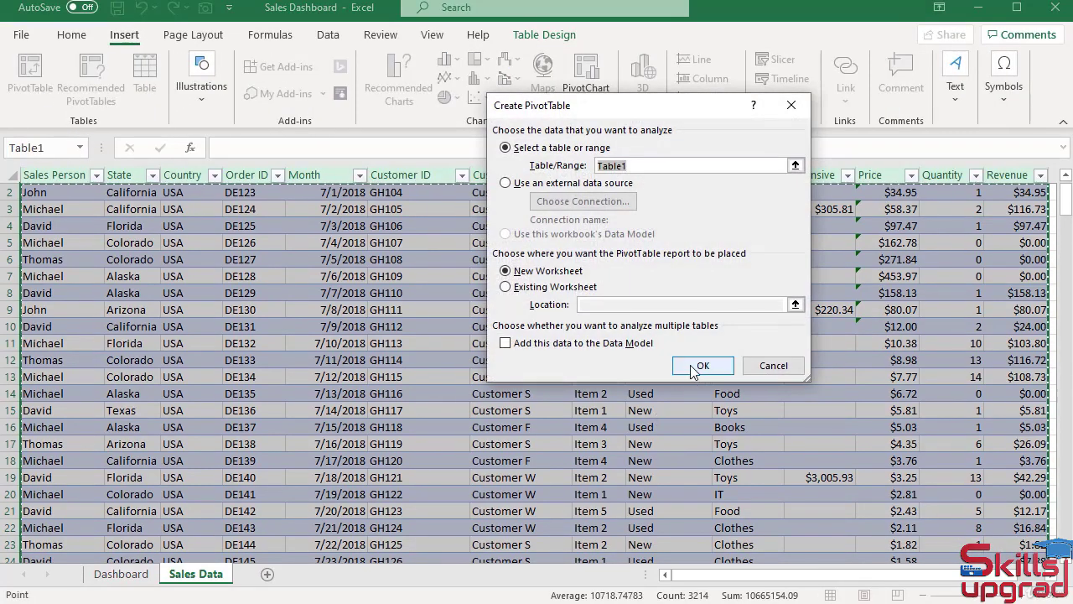
pyautogui.click(696, 366)
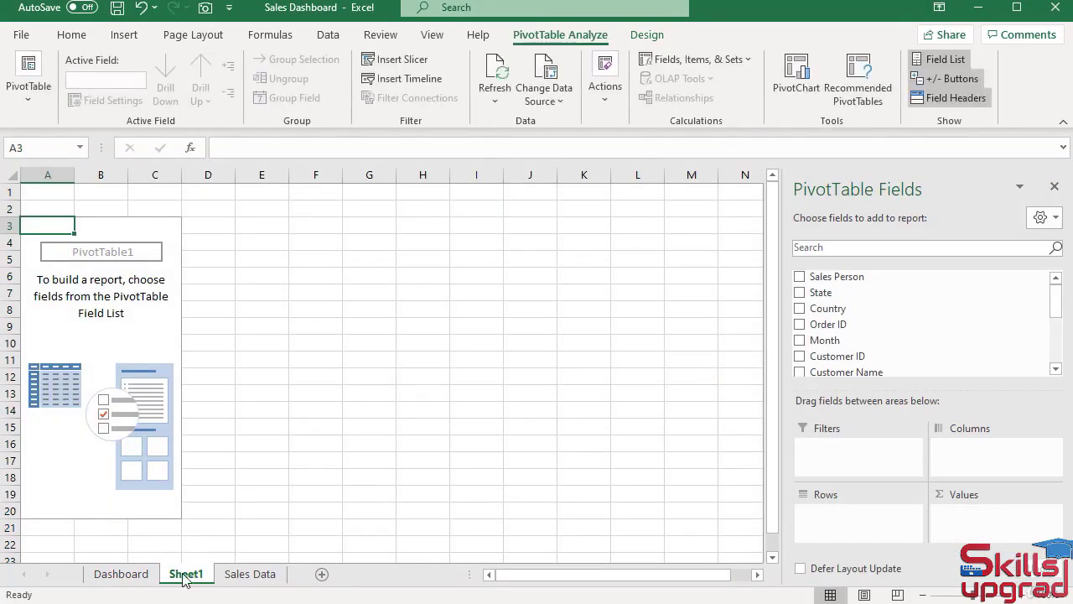
# Rename the new PivotTable sheet as Line Chart
pyautogui.doubleClick(185, 575)
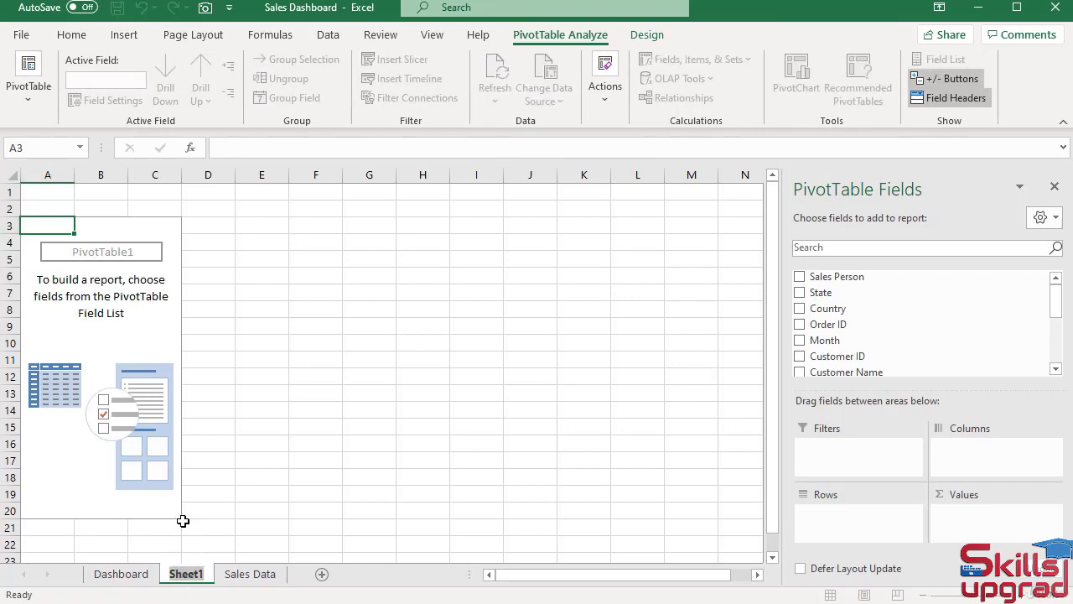
pyautogui.write('Line Chart')
pyautogui.press('Return')
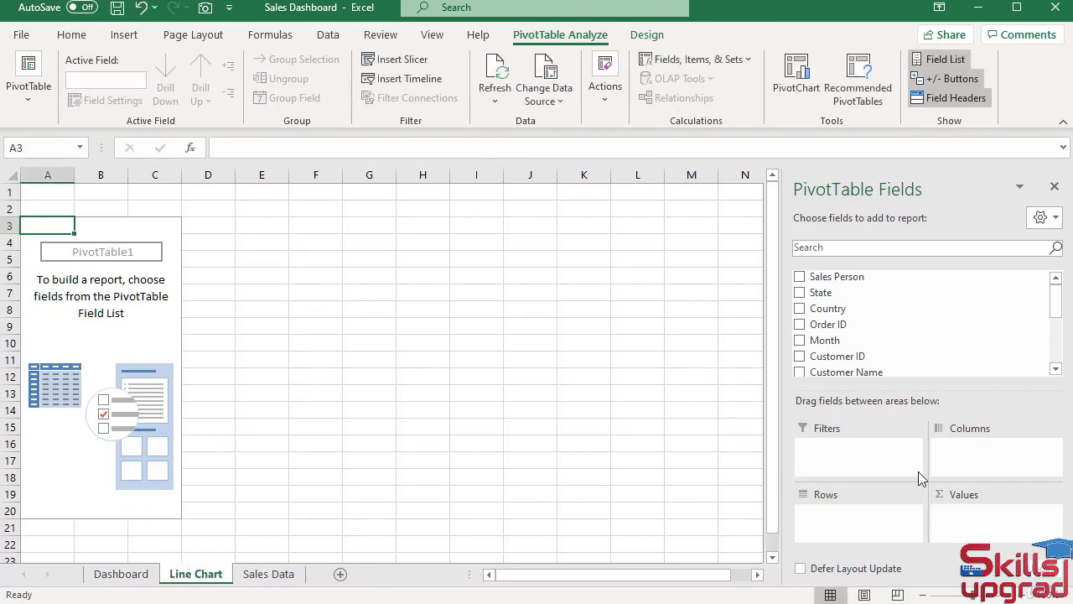
# Add Revenue to the PivotTable's values and Month to its rows
pyautogui.scroll(-5, 981, 299)
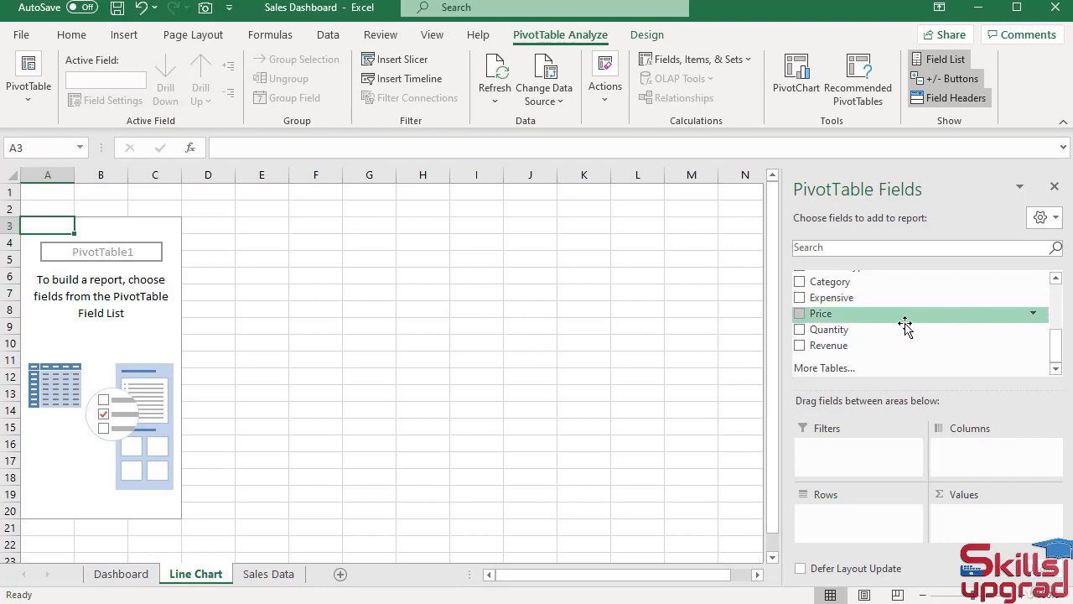
pyautogui.moveTo(872, 346); pyautogui.dragTo(1016, 518)
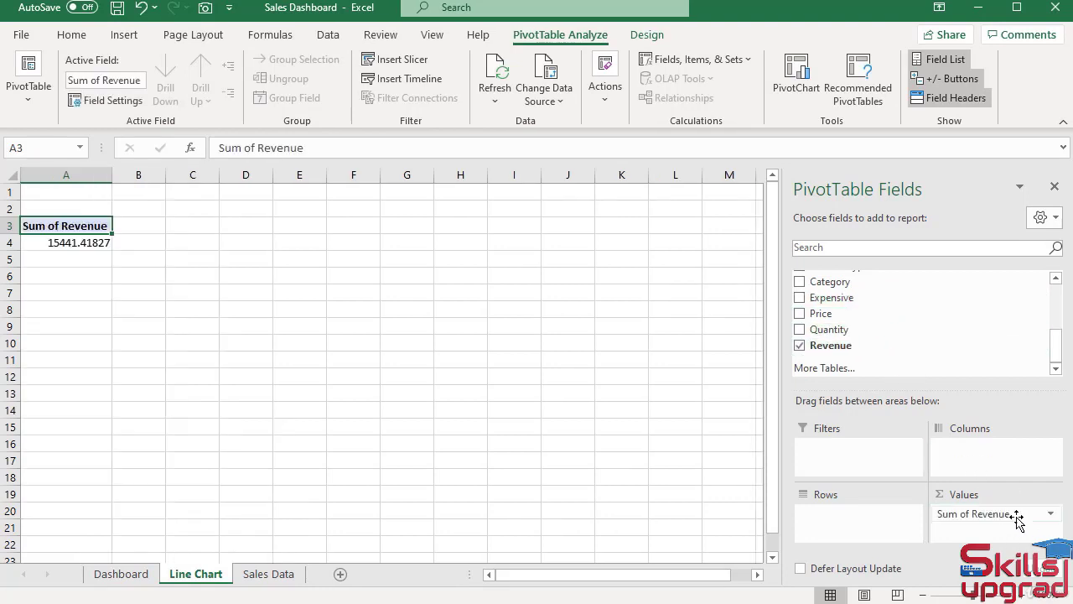
pyautogui.scroll(1, 906, 354)
pyautogui.scroll(2, 906, 354)
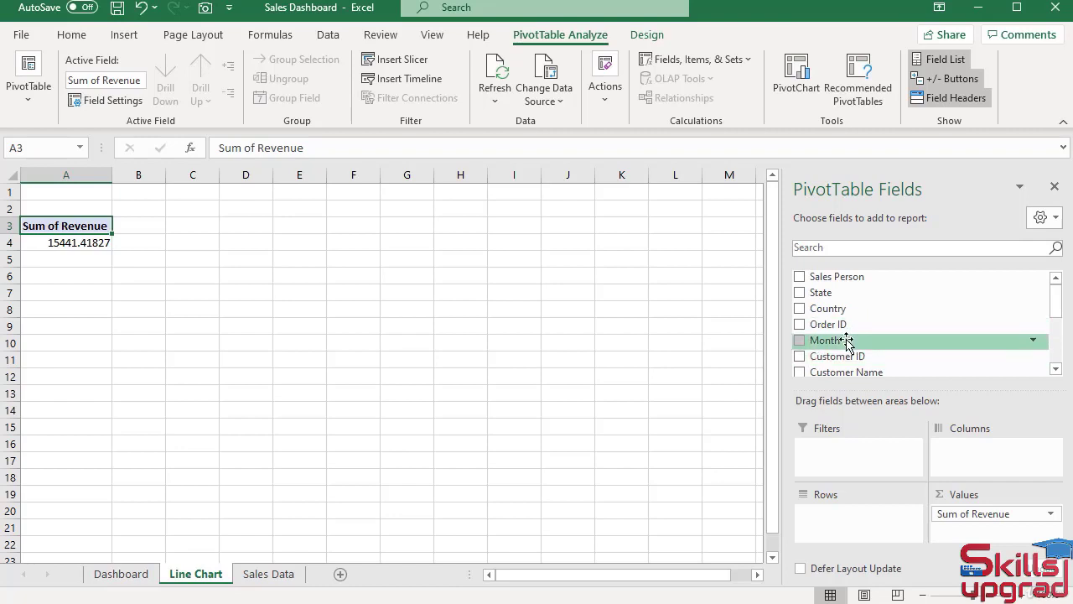
pyautogui.moveTo(850, 339); pyautogui.dragTo(867, 527)
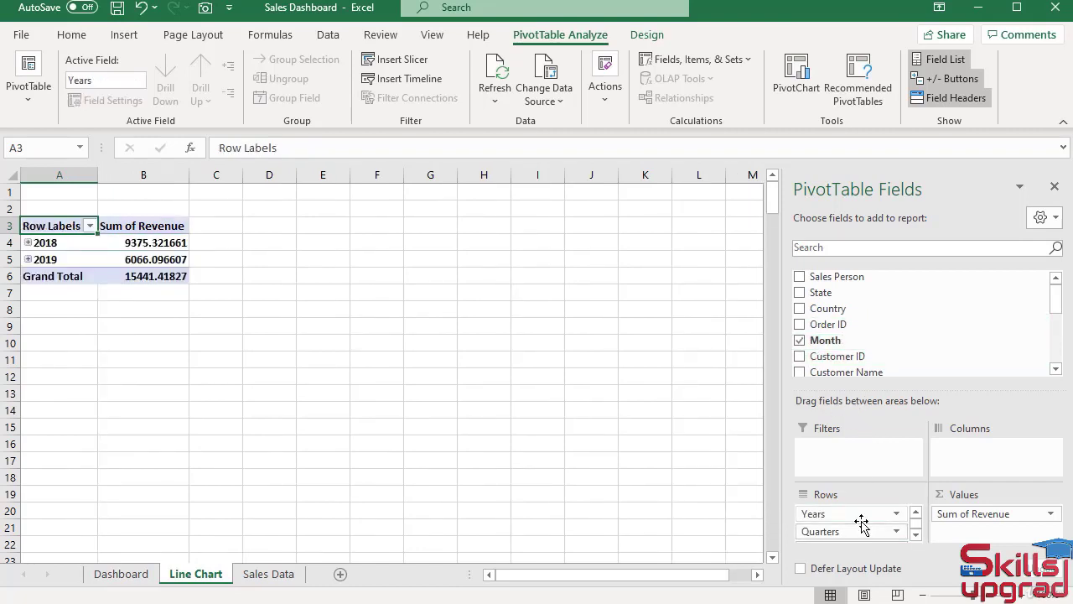
# Remove Quarters from the PivotTable rows and expand 2018 and 2019 to their months
pyautogui.scroll(-1, 870, 526)
pyautogui.scroll(1, 872, 528)
pyautogui.scroll(-1, 863, 520)
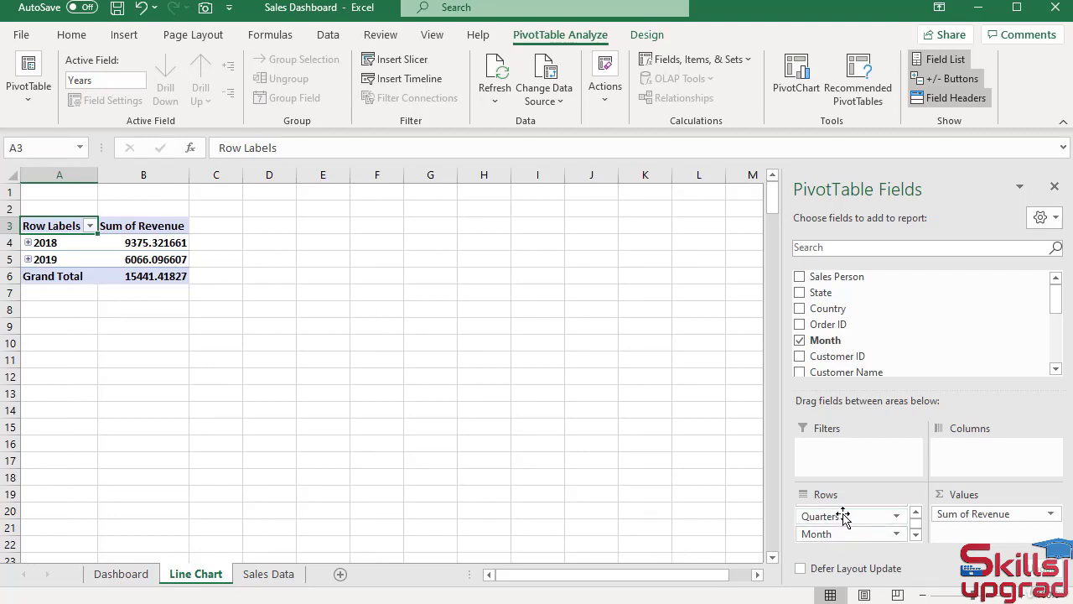
pyautogui.moveTo(843, 516); pyautogui.dragTo(712, 497)
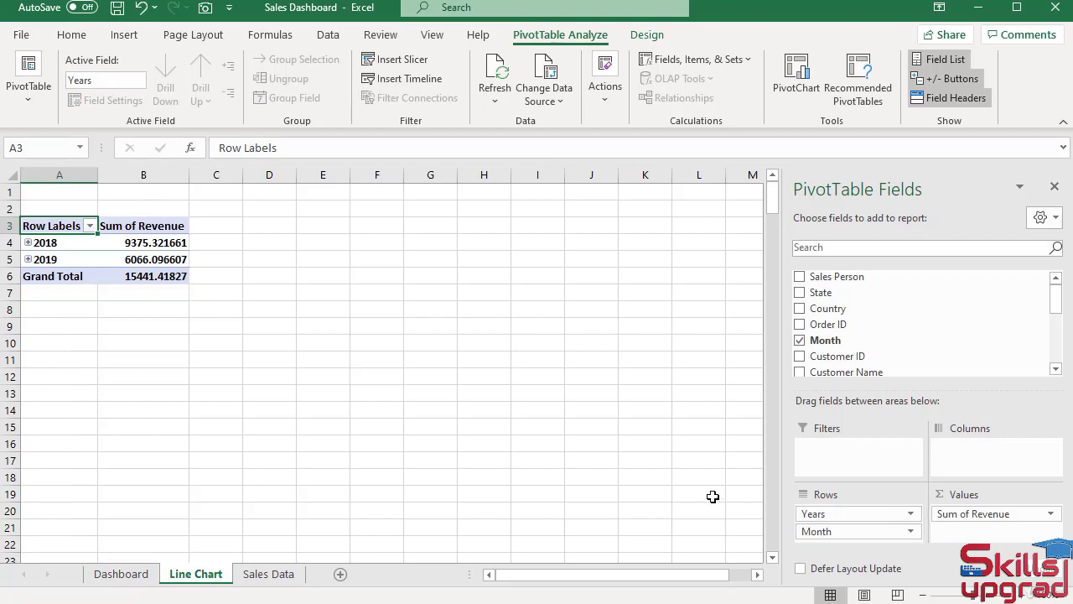
pyautogui.click(28, 242)
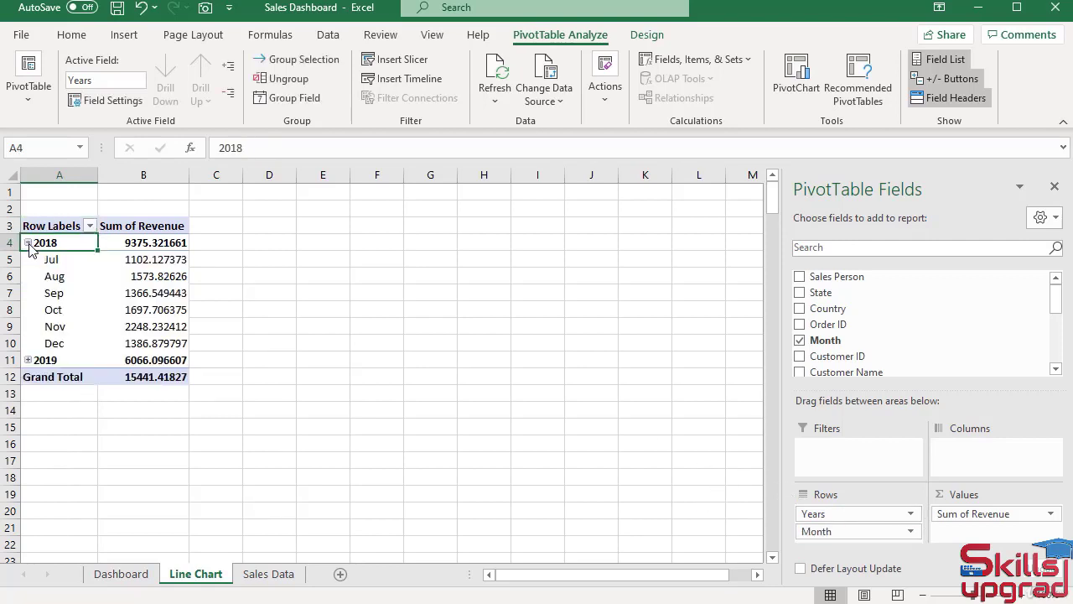
pyautogui.click(28, 359)
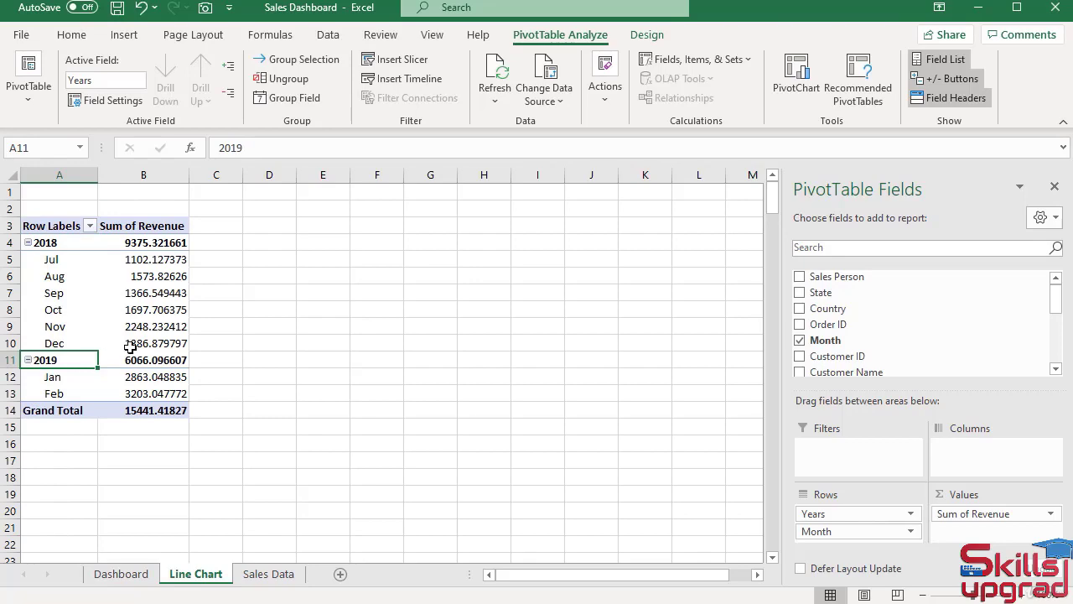
# Format the Sum of Revenue values as Currency with two decimal places and the $ symbol
pyautogui.rightClick(154, 241)
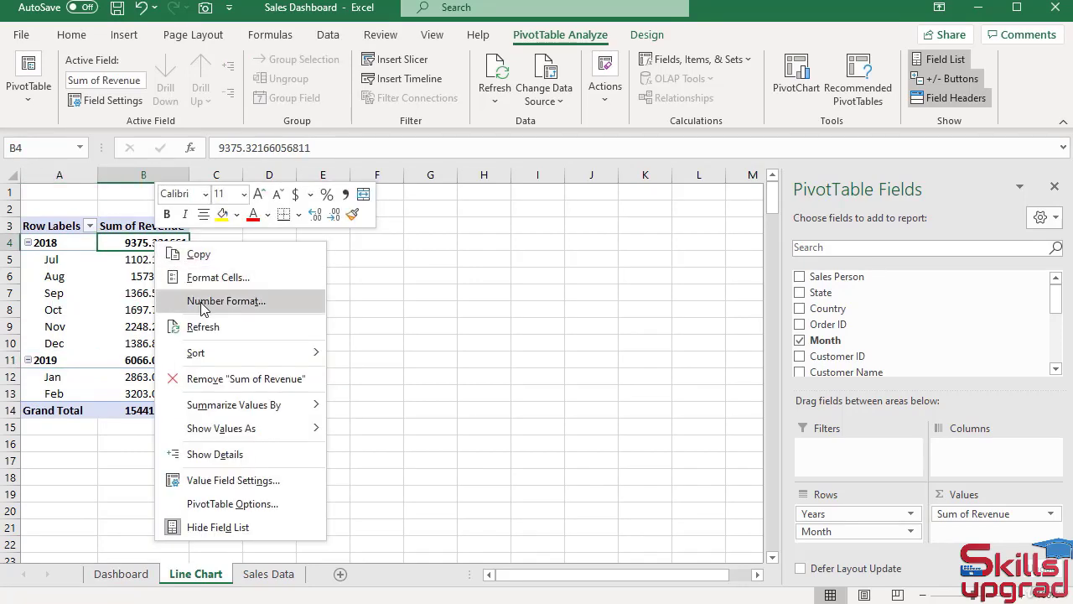
pyautogui.click(204, 303)
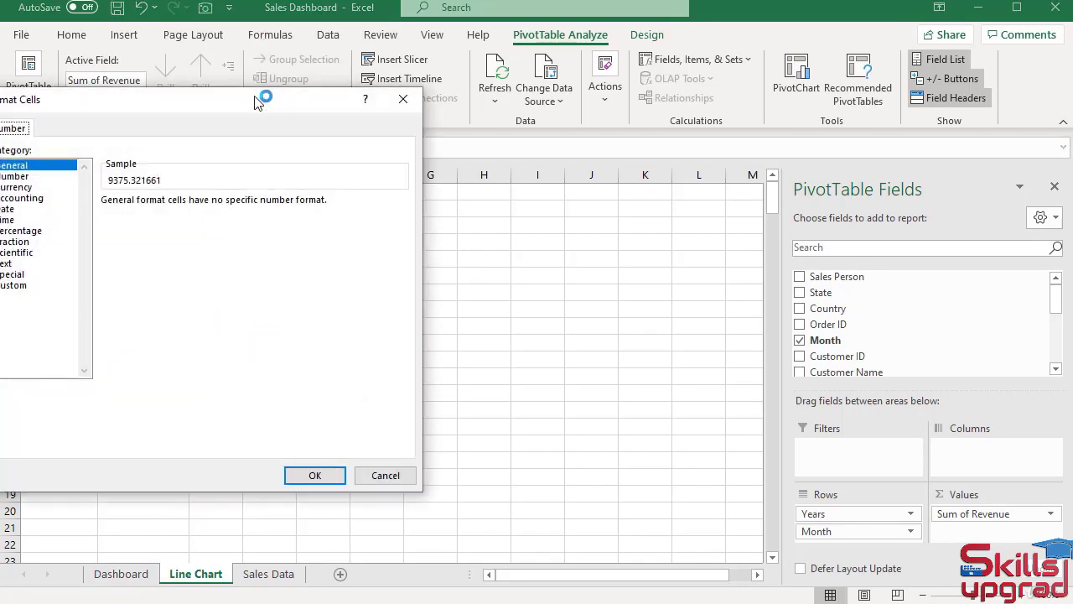
pyautogui.click(260, 200)
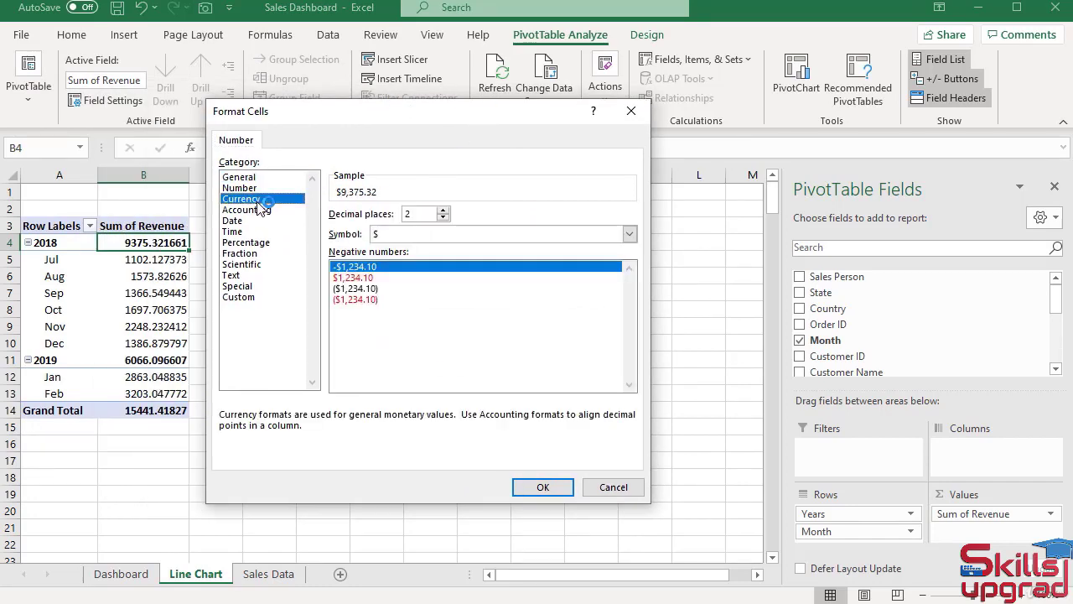
pyautogui.click(543, 487)
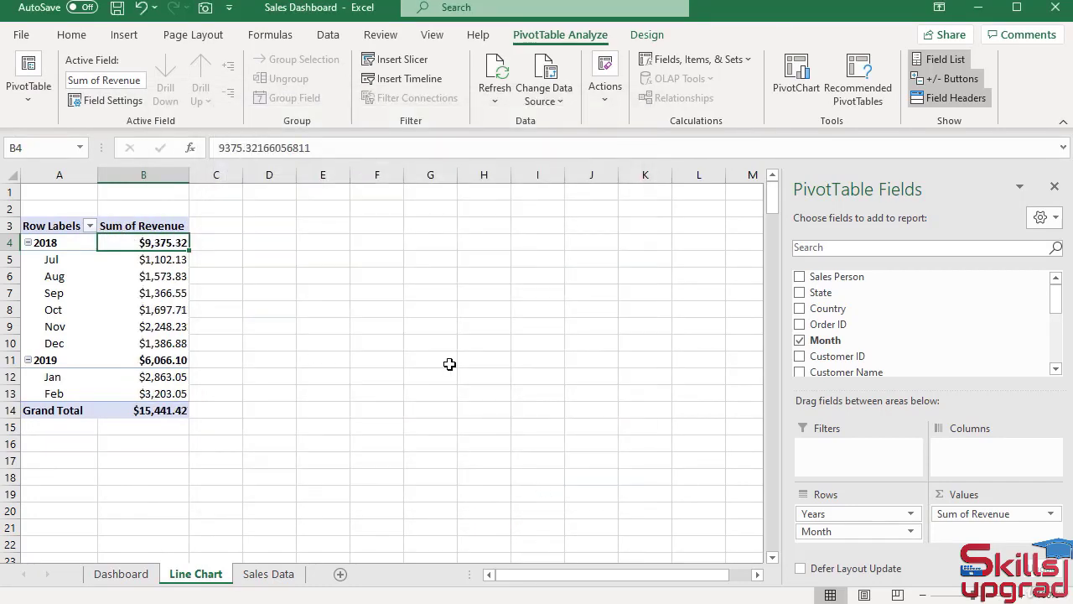
# Insert a Line PivotChart from the revenue PivotTable and place it beside the table near the top of the sheet
pyautogui.click(796, 77)
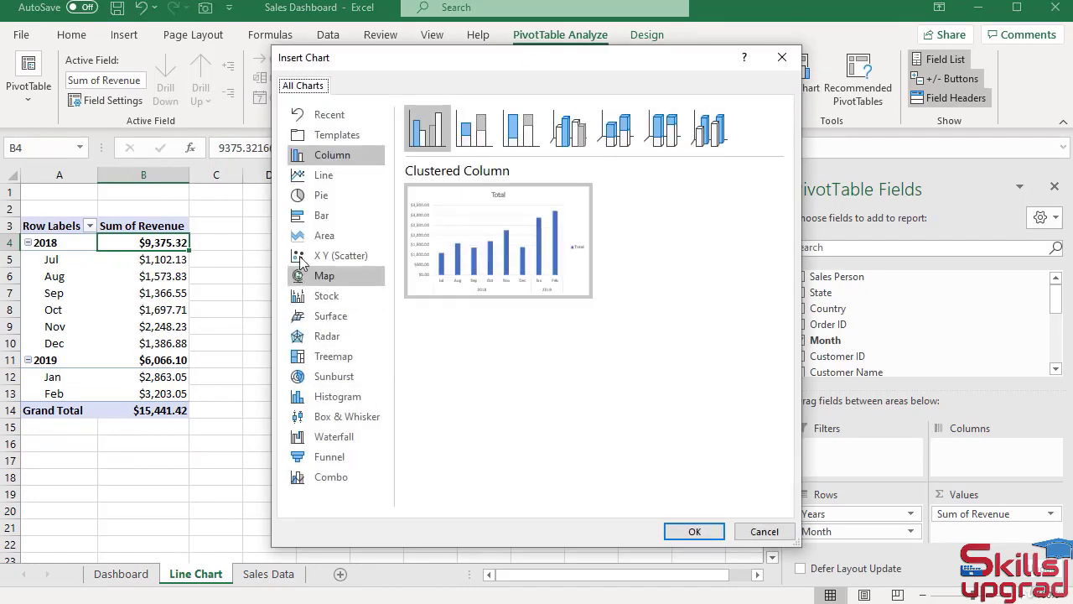
pyautogui.click(321, 177)
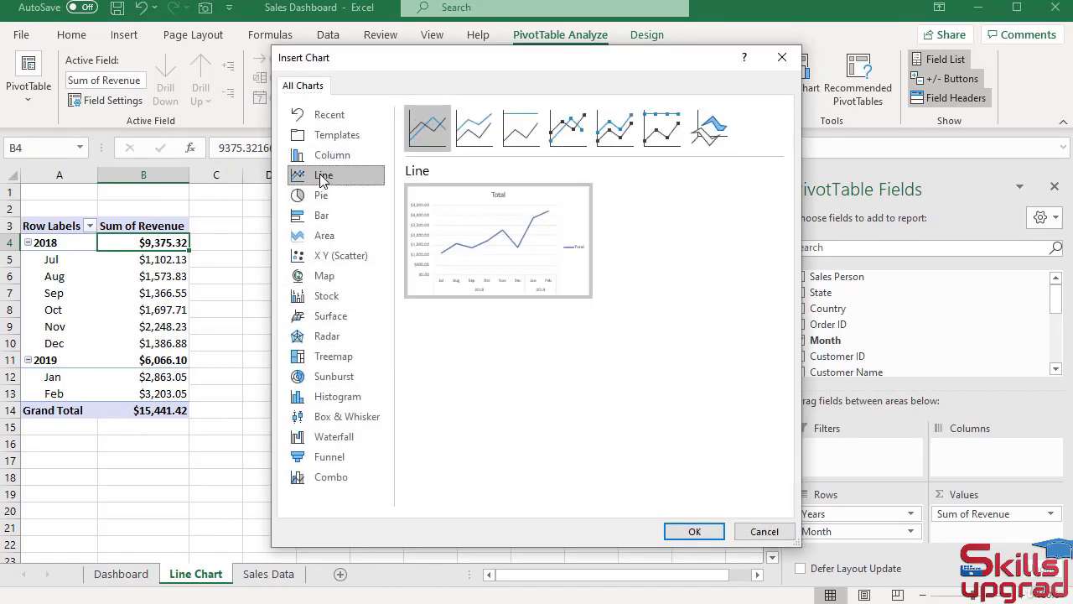
pyautogui.click(683, 534)
pyautogui.moveTo(276, 254); pyautogui.dragTo(305, 199)
# Hide all field buttons on the line chart and delete its legend
pyautogui.rightClick(287, 217)
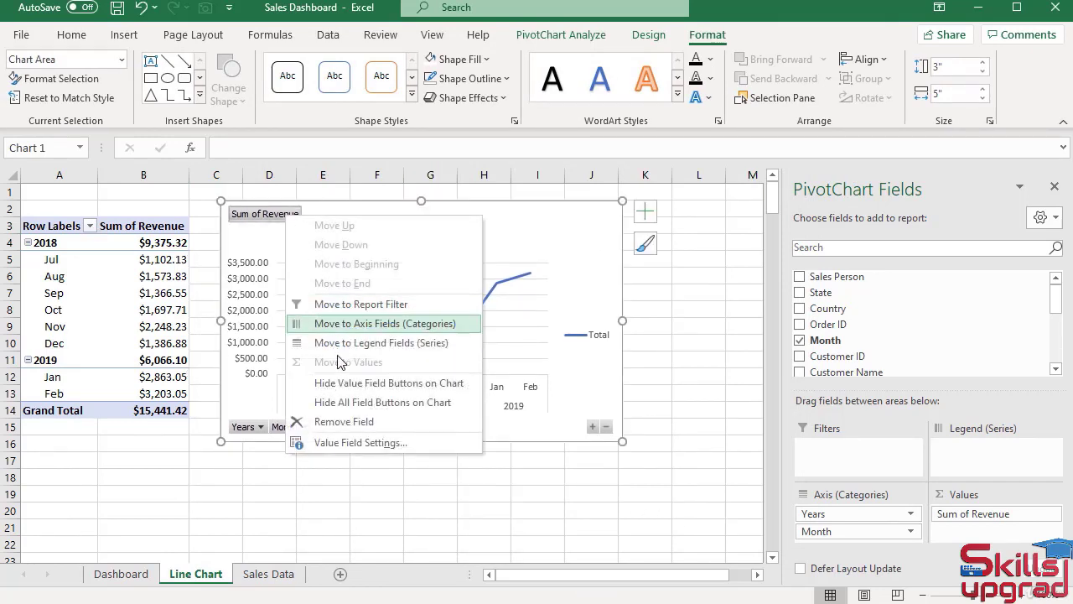
pyautogui.click(344, 403)
pyautogui.click(604, 337)
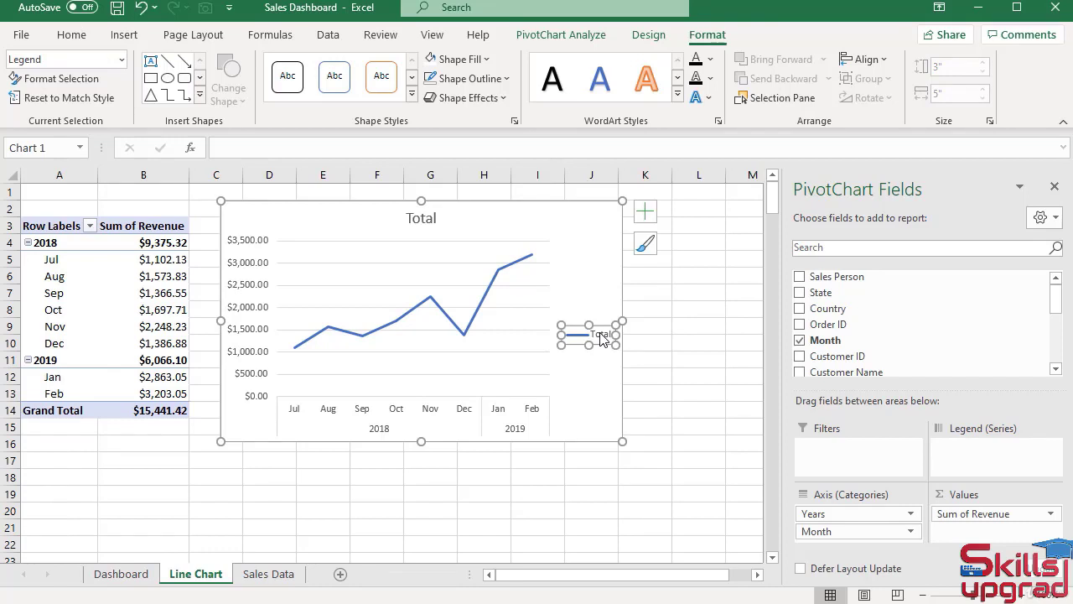
pyautogui.press('Delete')
# Delete the line chart's title and its horizontal gridlines
pyautogui.click(421, 218)
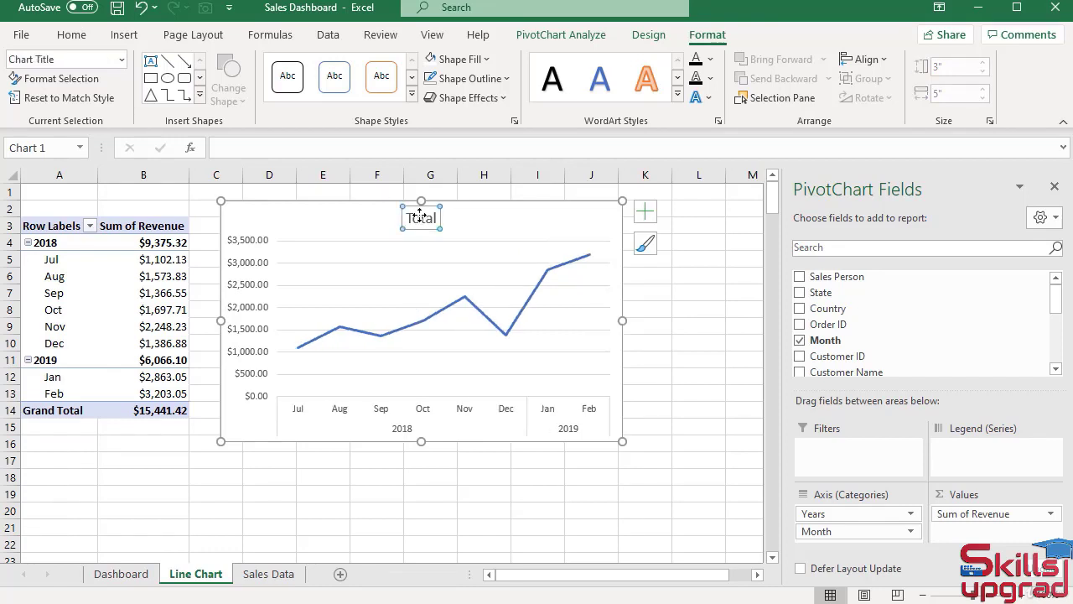
pyautogui.press('Delete')
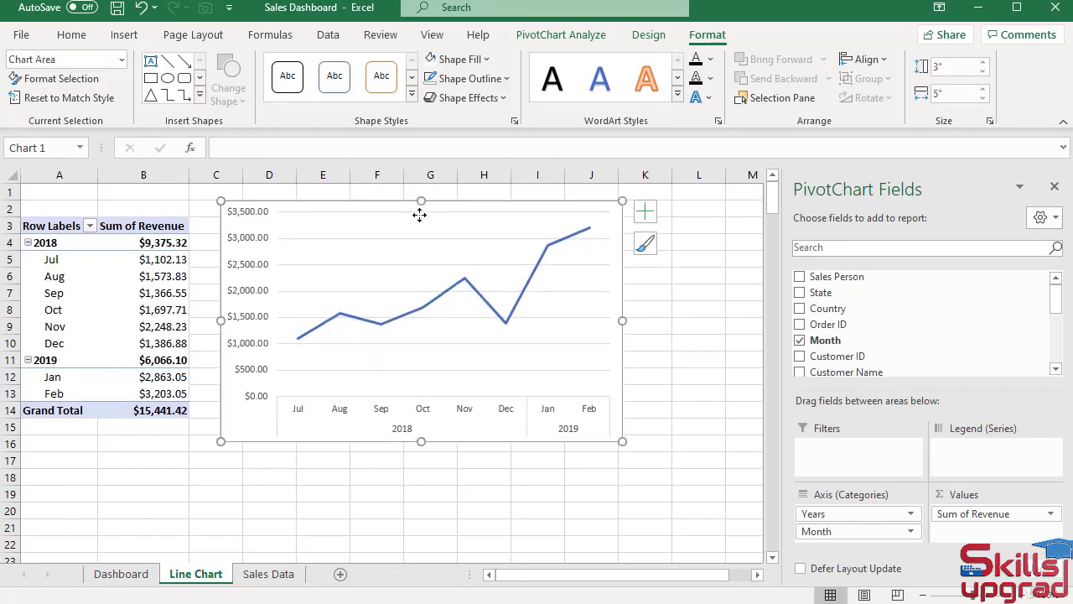
pyautogui.click(430, 272)
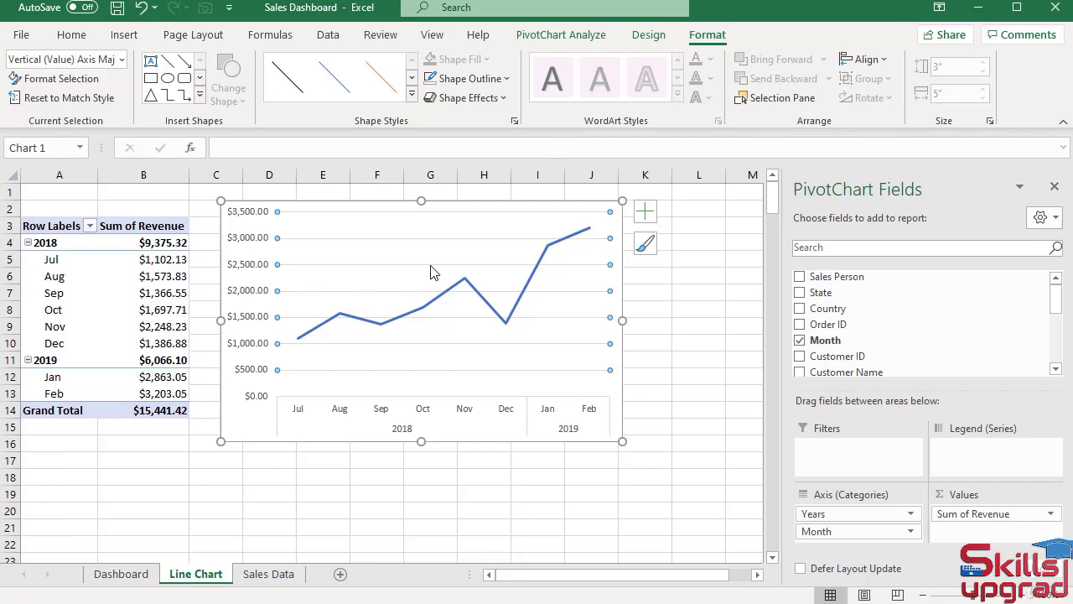
pyautogui.press('Delete')
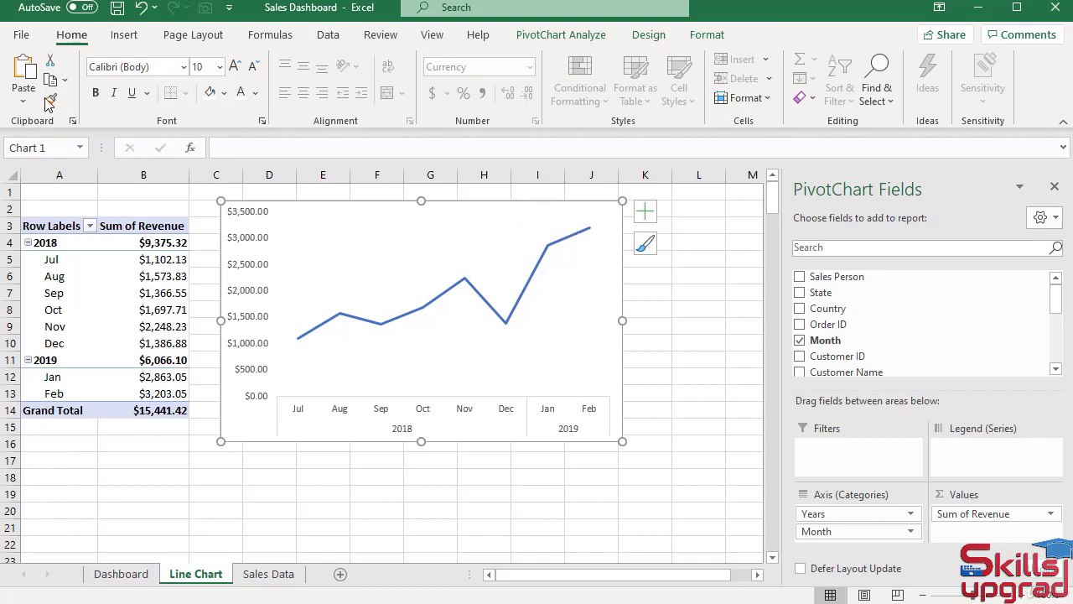
# Copy the line chart onto the Sales panel of the Dashboard sheet and close the PivotChart field list
pyautogui.click(125, 575)
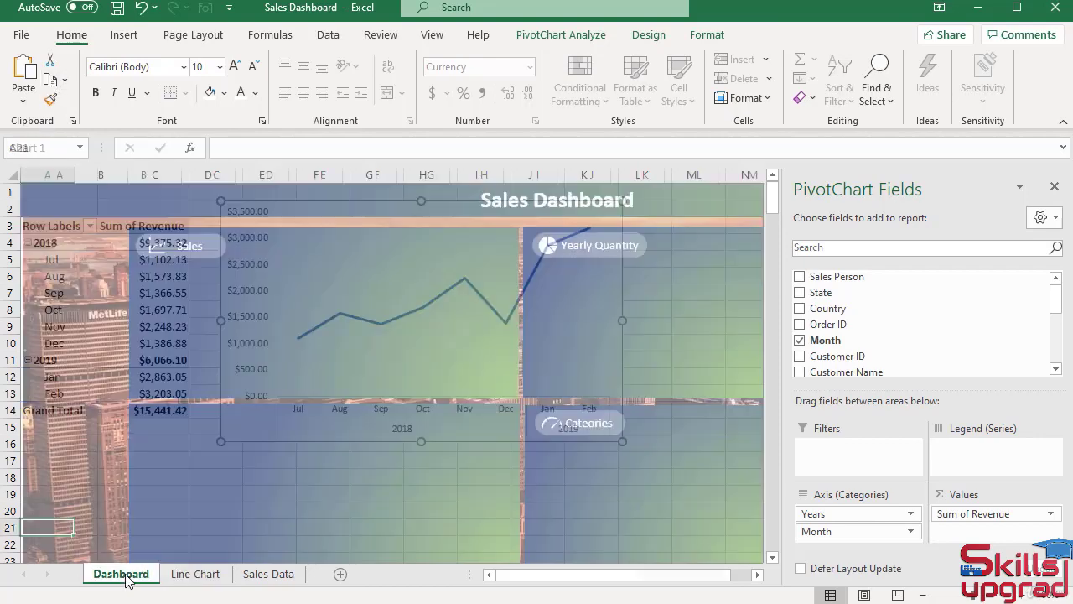
pyautogui.click(287, 359)
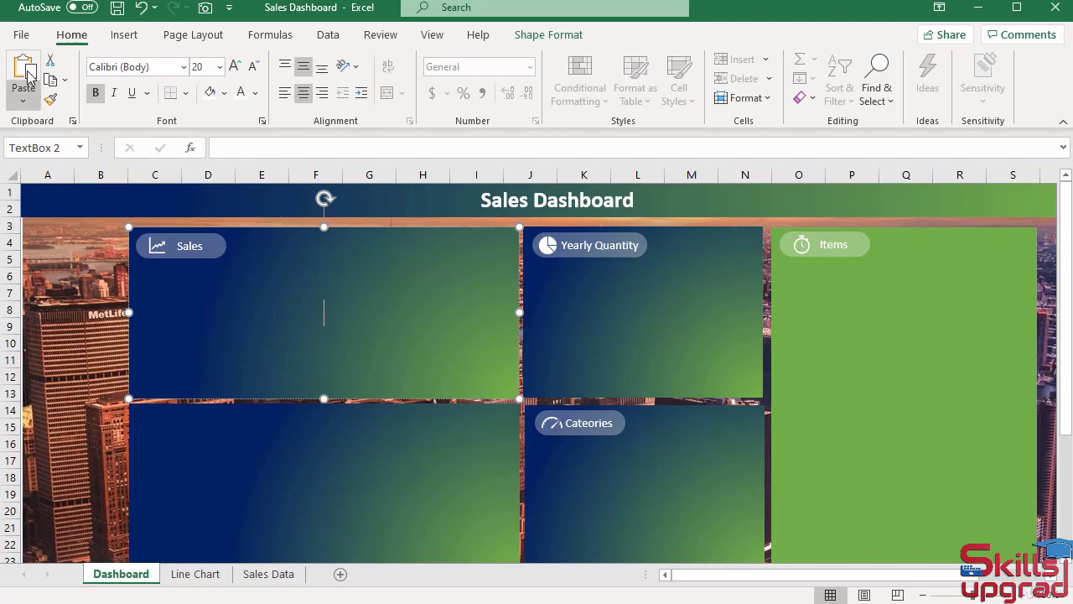
pyautogui.click(25, 74)
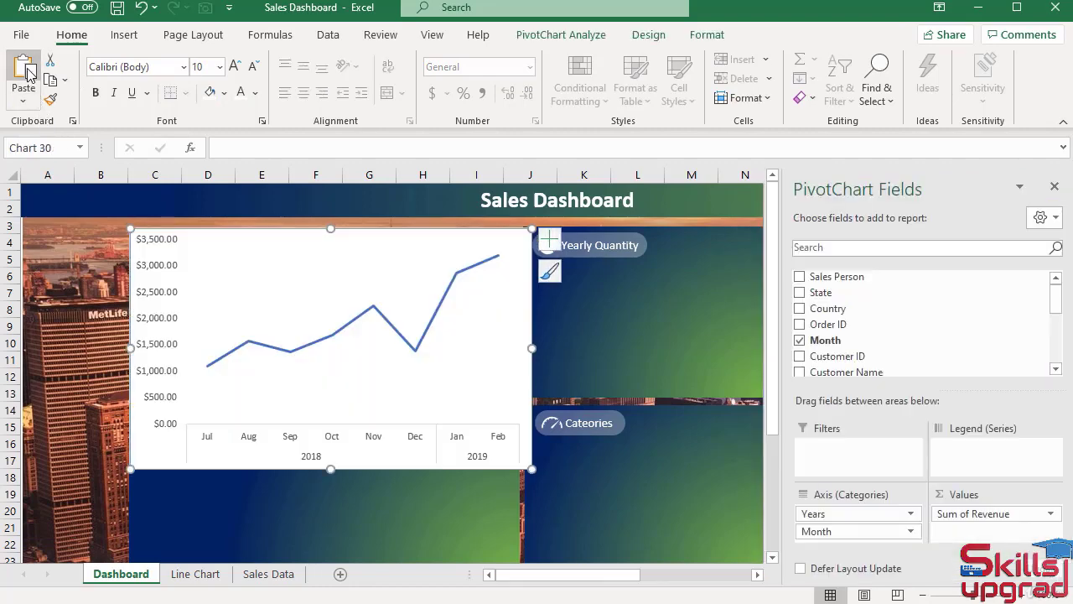
pyautogui.click(1054, 188)
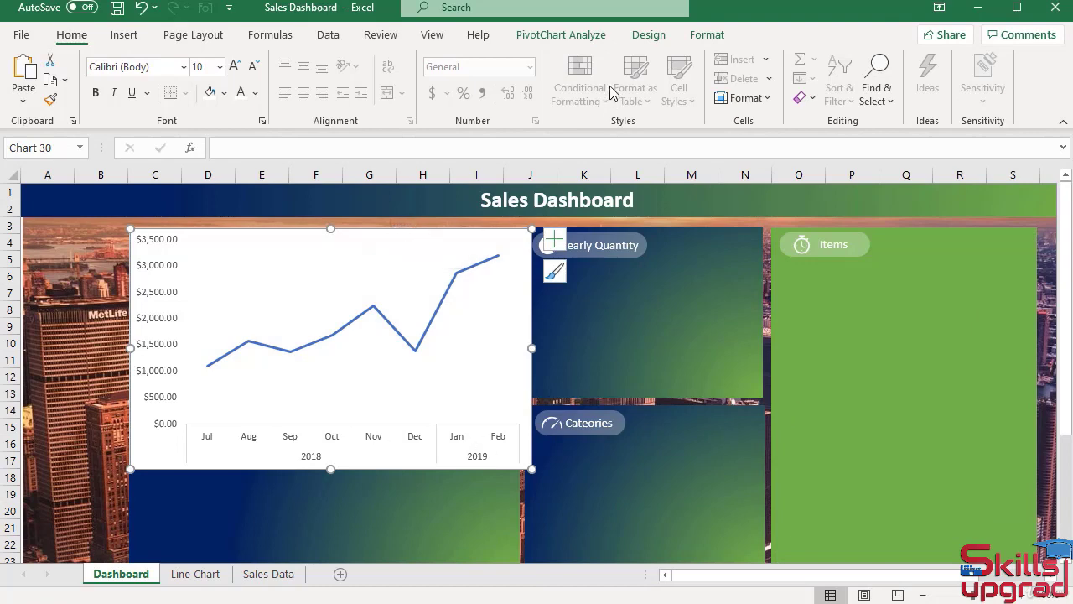
# Apply the blue-background chart style with a white line and drop lines to the Sales chart, and set its shape fill to No Fill
pyautogui.click(647, 35)
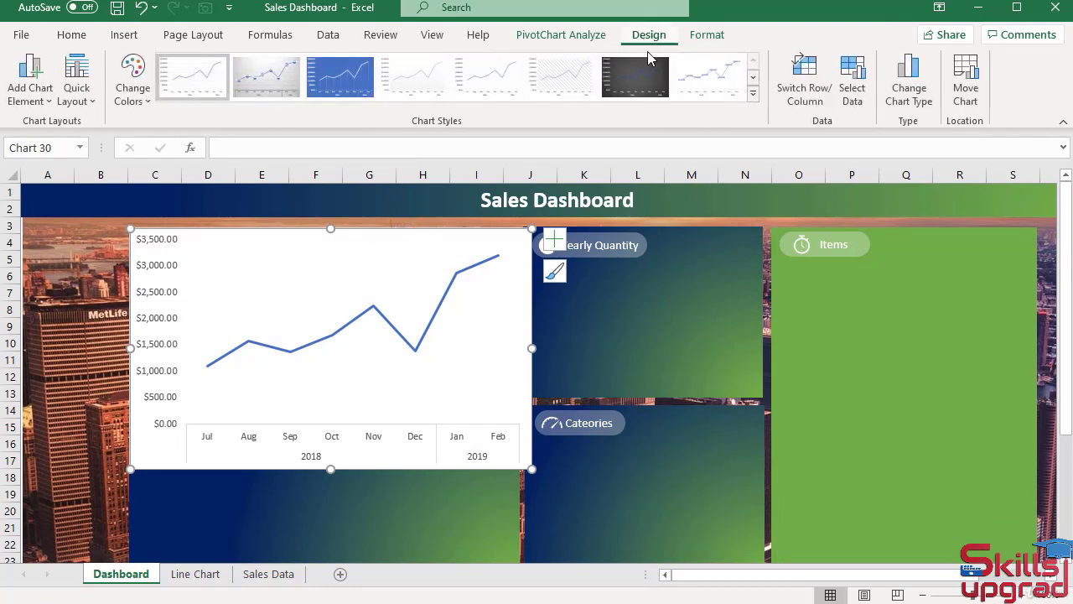
pyautogui.click(349, 86)
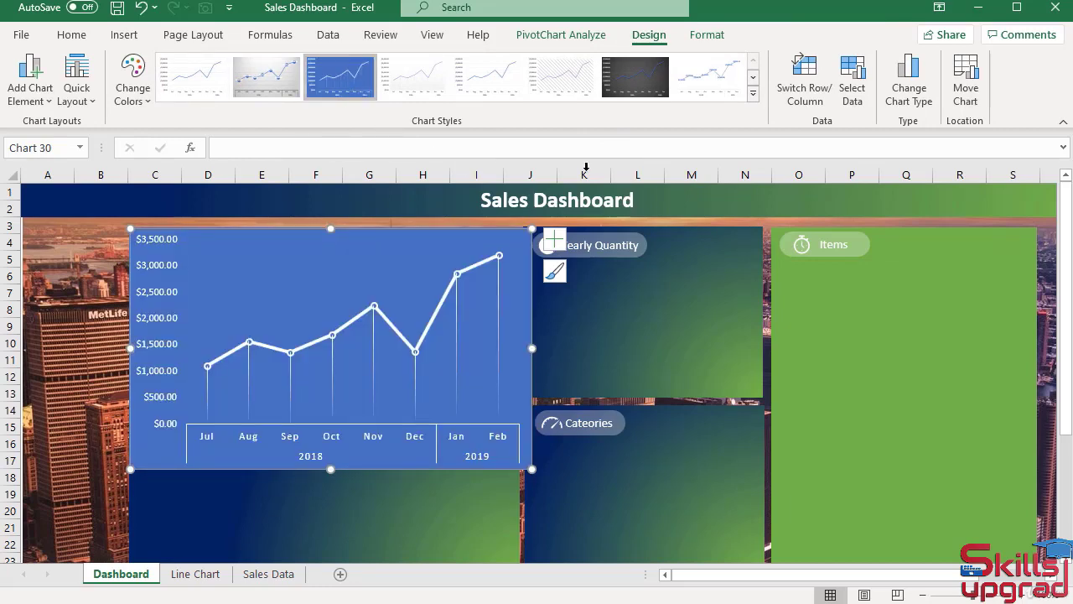
pyautogui.click(708, 39)
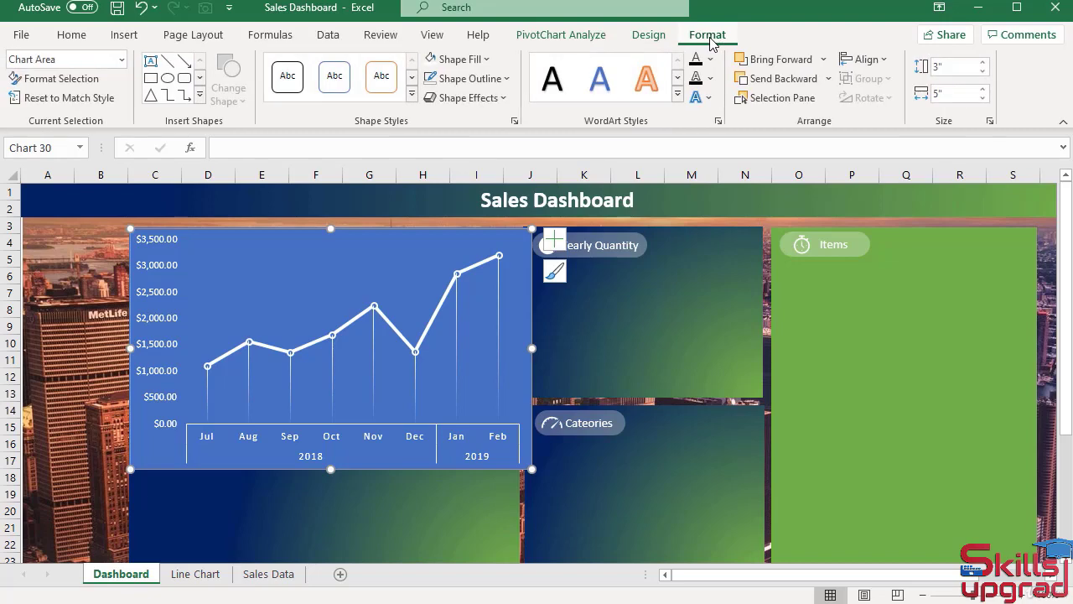
pyautogui.click(457, 59)
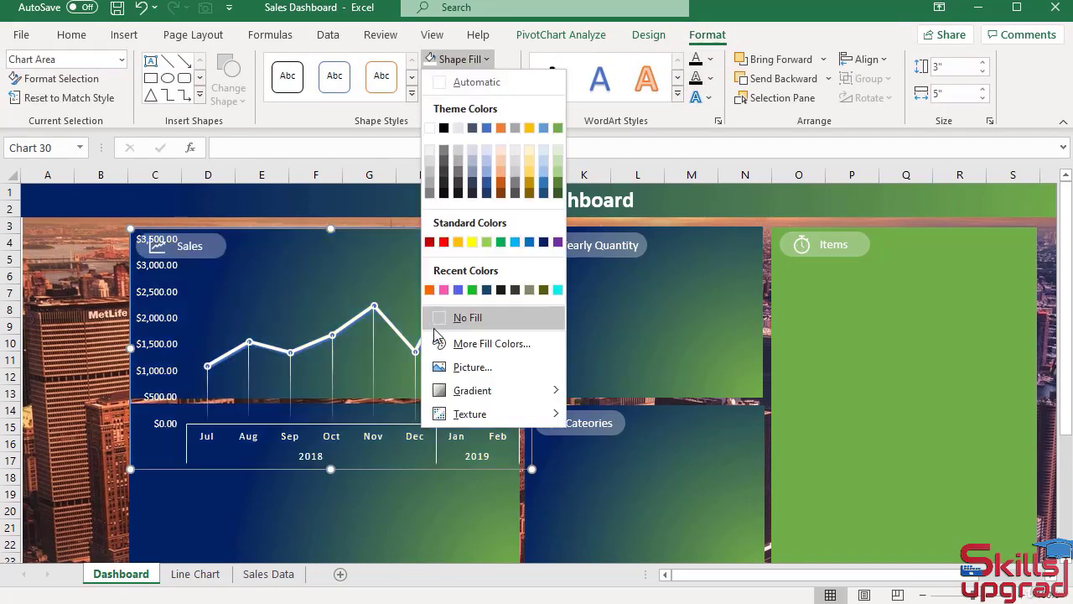
pyautogui.click(467, 317)
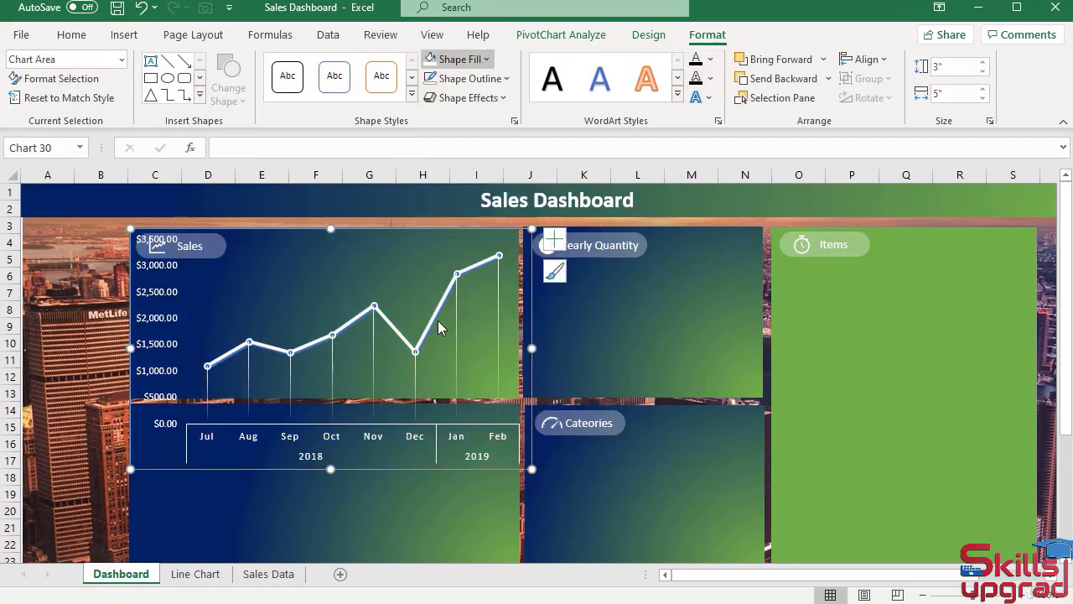
# Remove the outline of the Sales chart and open its chart area formatting settings
pyautogui.click(507, 78)
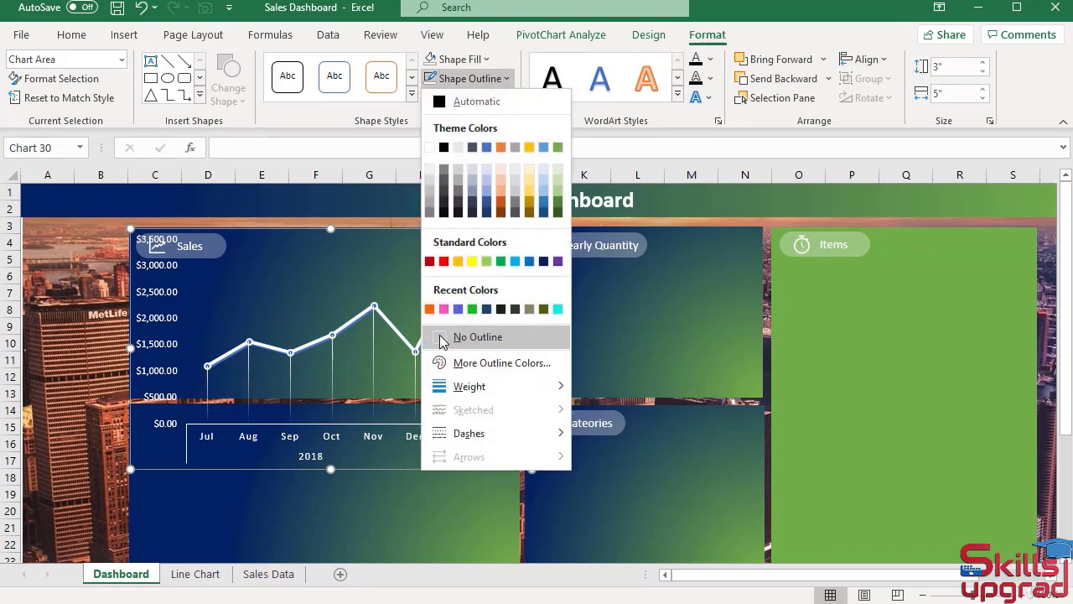
pyautogui.click(477, 337)
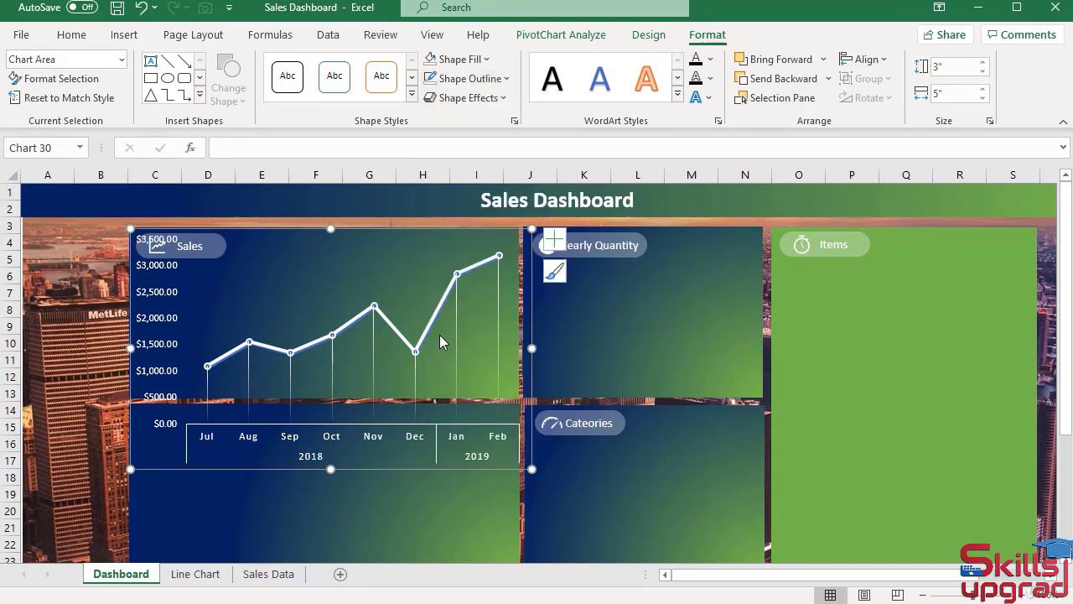
pyautogui.doubleClick(428, 232)
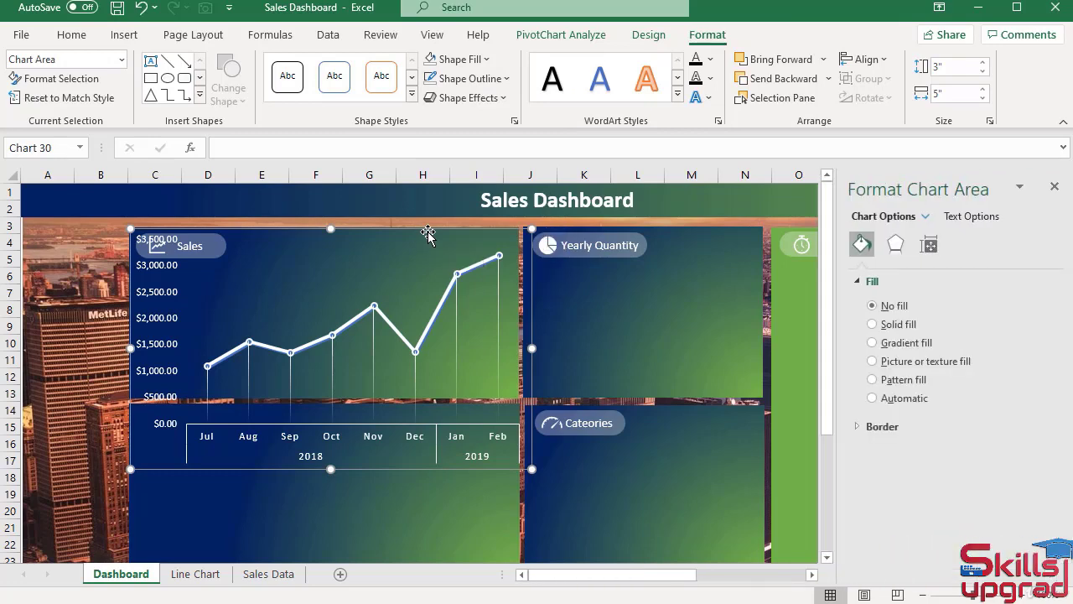
# Give the Sales chart's revenue line a gradient line and remove its two middle gradient stops
pyautogui.click(443, 307)
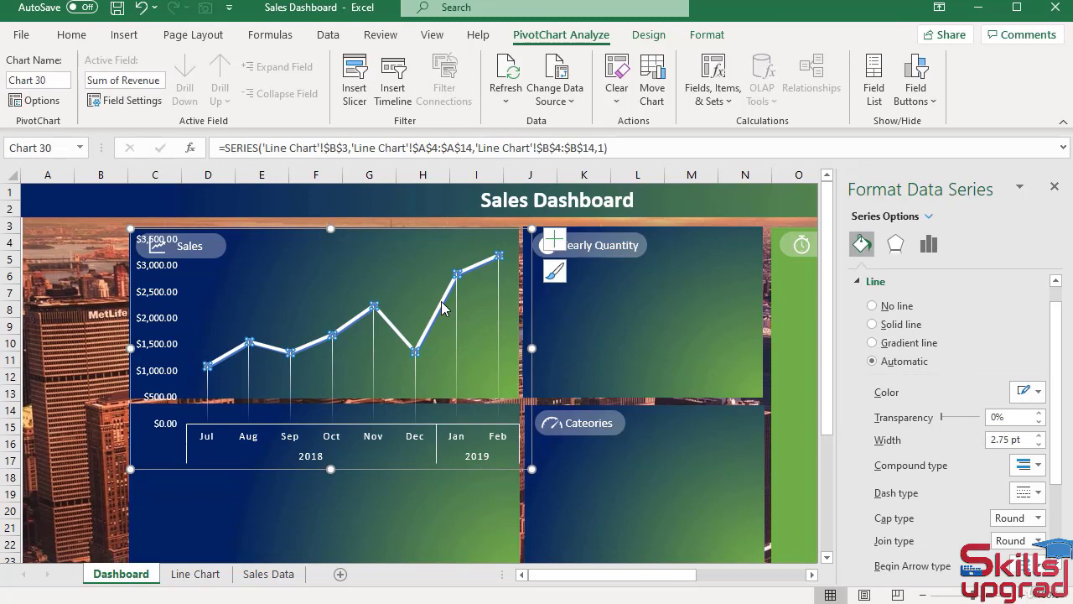
pyautogui.click(871, 343)
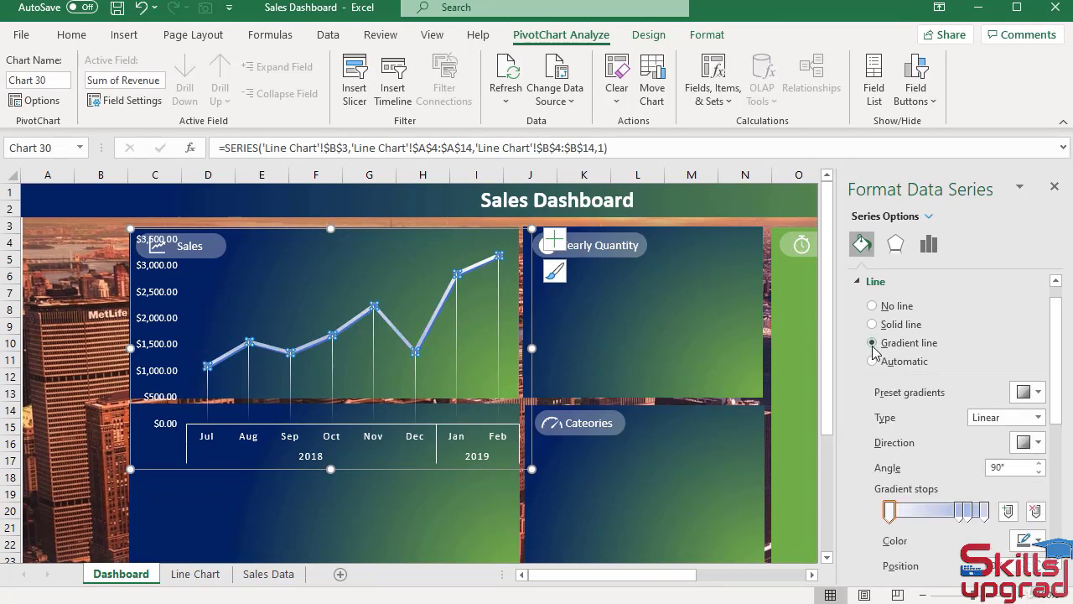
pyautogui.click(968, 514)
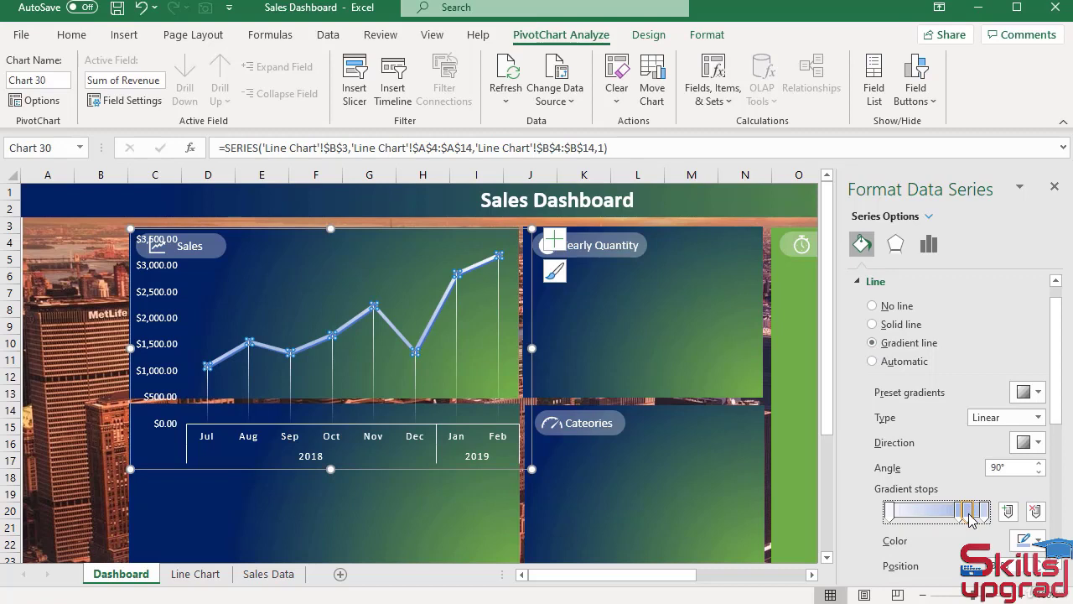
pyautogui.click(1036, 511)
pyautogui.click(1037, 511)
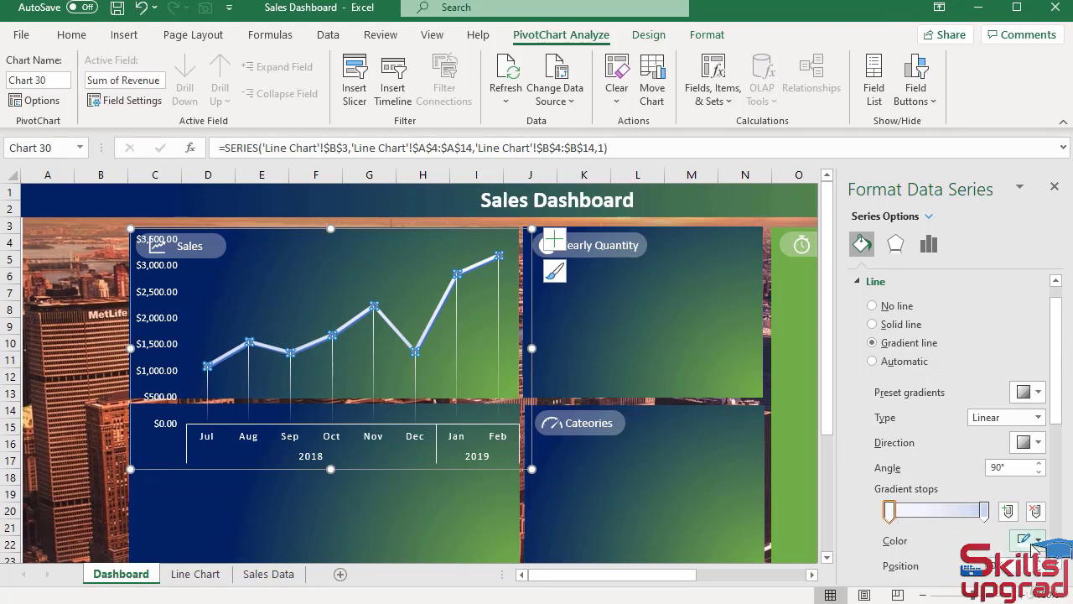
# Set the color of the last gradient stop on the revenue line to standard red
pyautogui.click(978, 510)
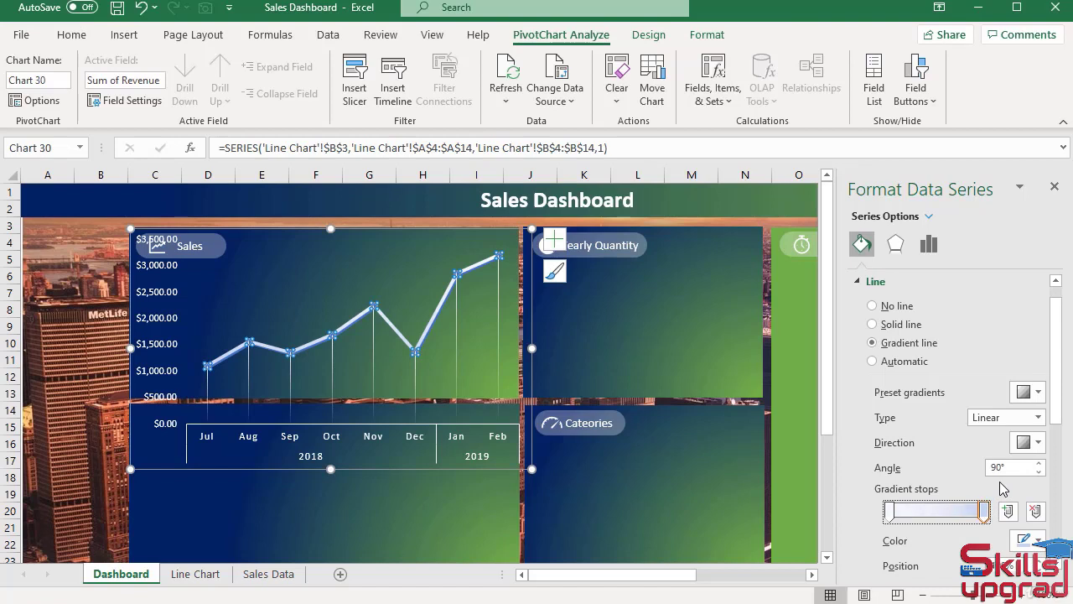
pyautogui.moveTo(1059, 405); pyautogui.dragTo(1062, 476)
pyautogui.click(1044, 387)
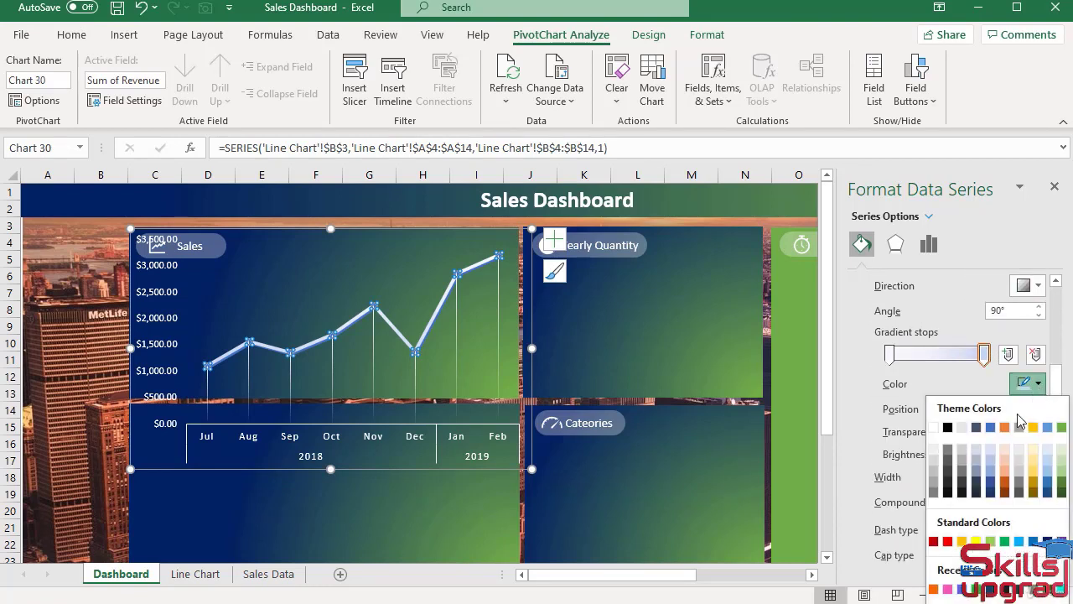
pyautogui.click(950, 549)
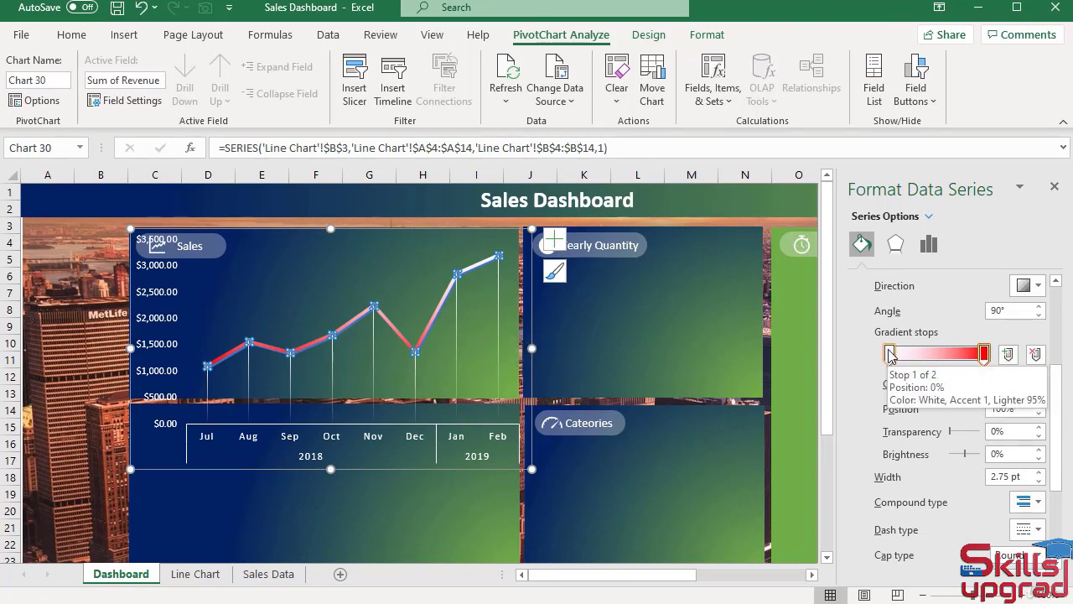
# Shift the red gradient stop inward and place the white stop at 63%, undoing the further move past the red stop
pyautogui.click(986, 354)
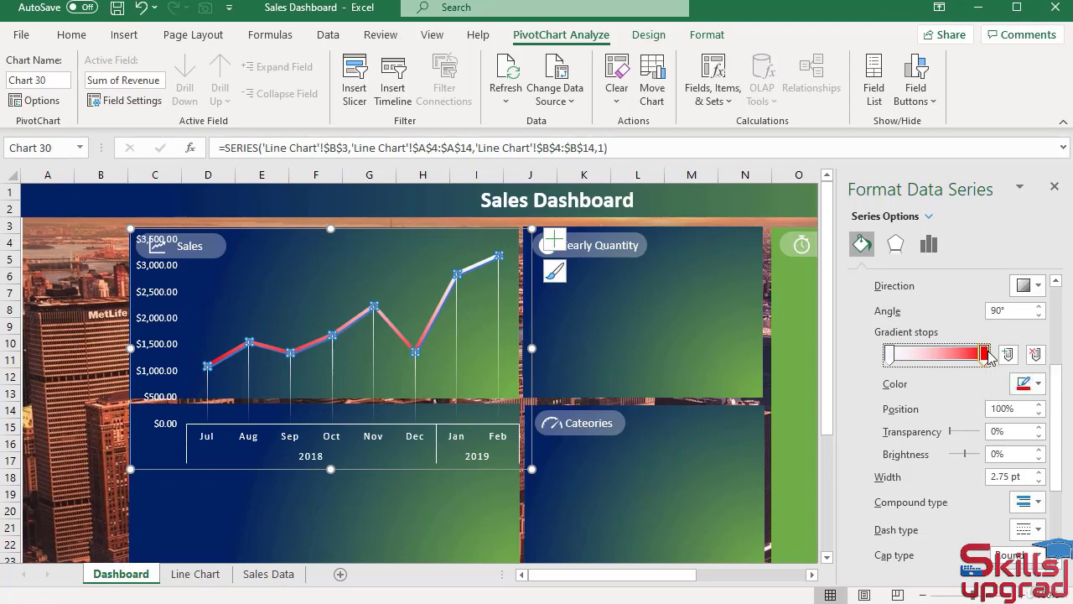
pyautogui.moveTo(989, 355)
pyautogui.mouseDown()
pyautogui.moveTo(932, 358)
pyautogui.moveTo(970, 361)
pyautogui.mouseUp()
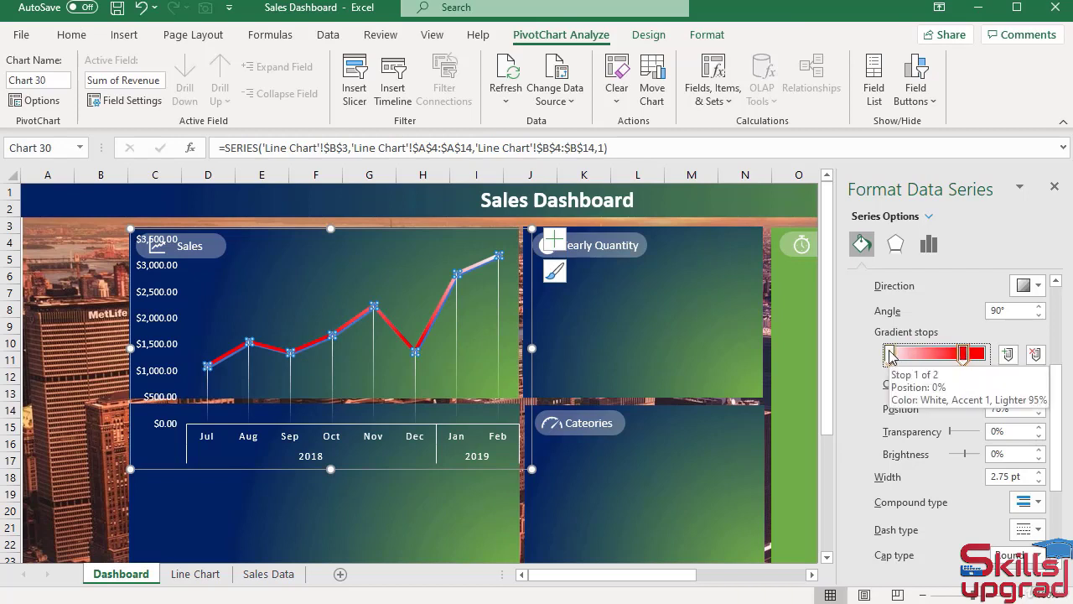
pyautogui.moveTo(891, 357); pyautogui.dragTo(952, 356)
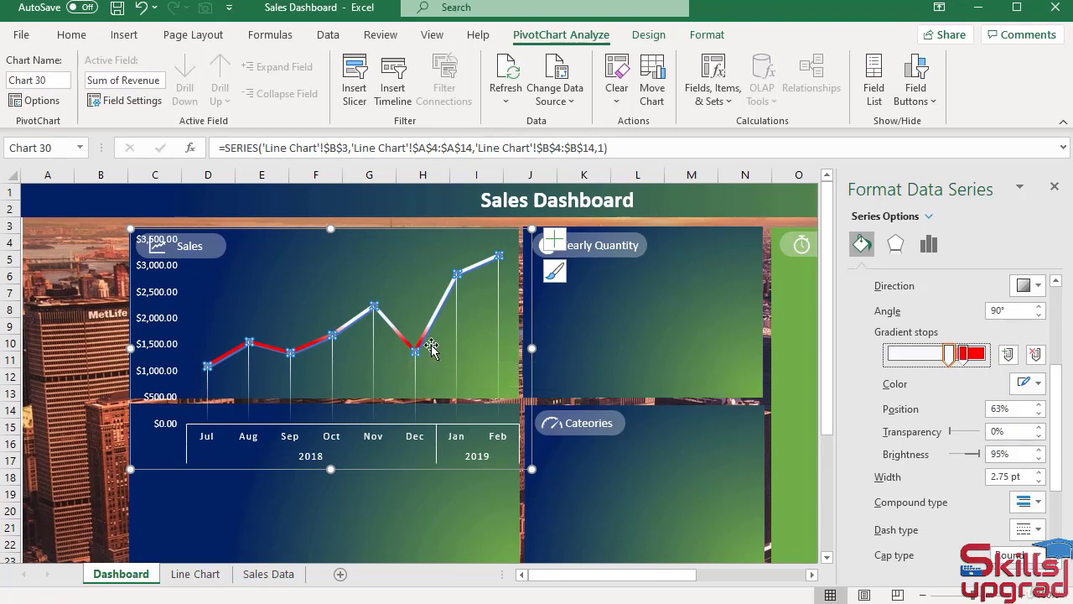
pyautogui.moveTo(948, 355); pyautogui.dragTo(968, 355)
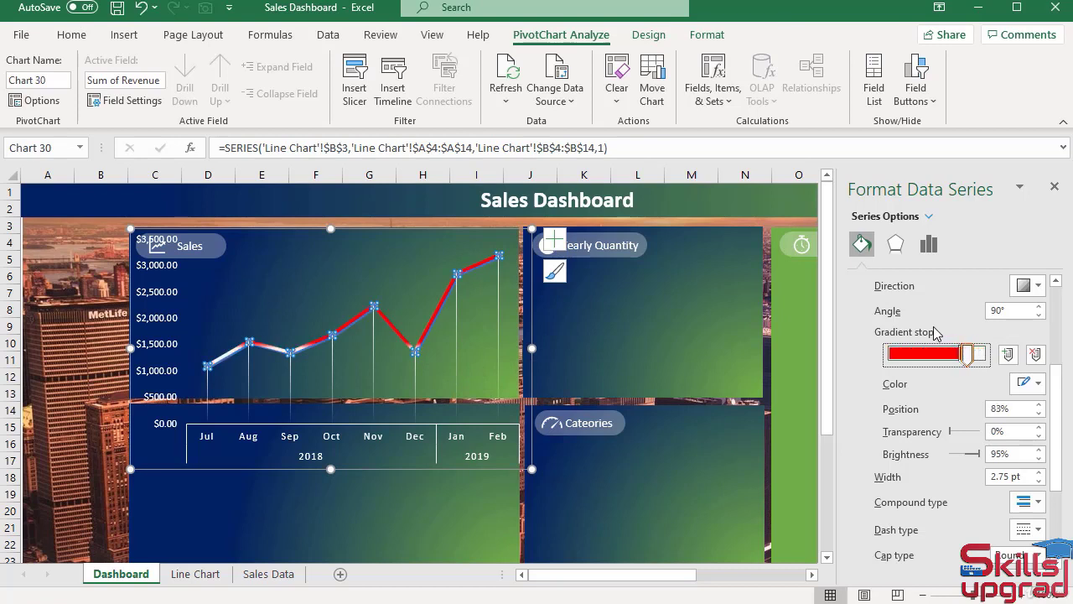
pyautogui.click(143, 8)
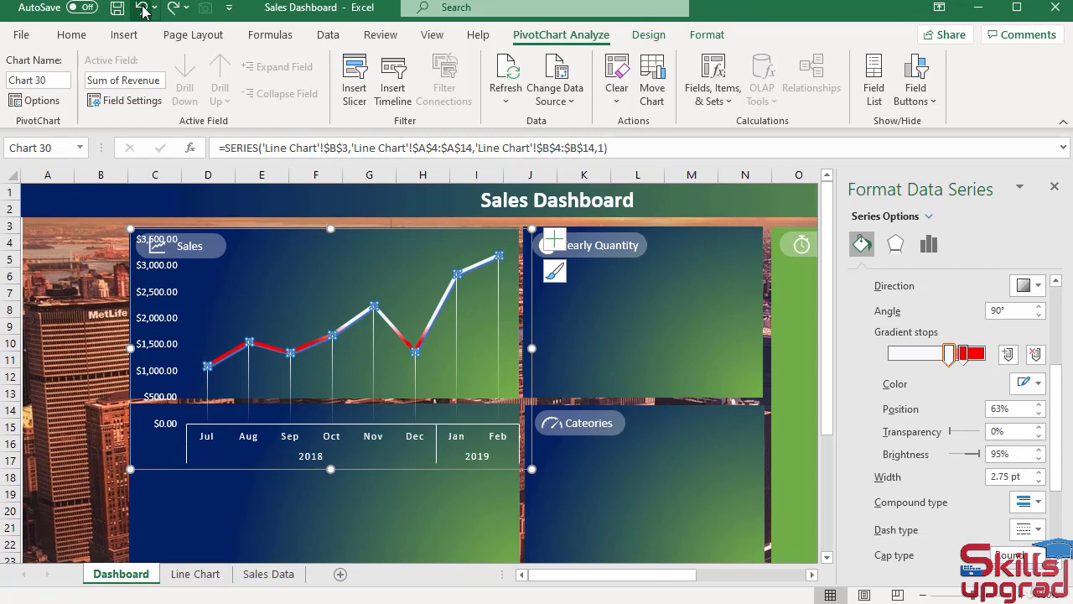
# Set the revenue line's data markers to a built-in marker shape
pyautogui.moveTo(1059, 399); pyautogui.dragTo(1058, 309)
pyautogui.click(929, 283)
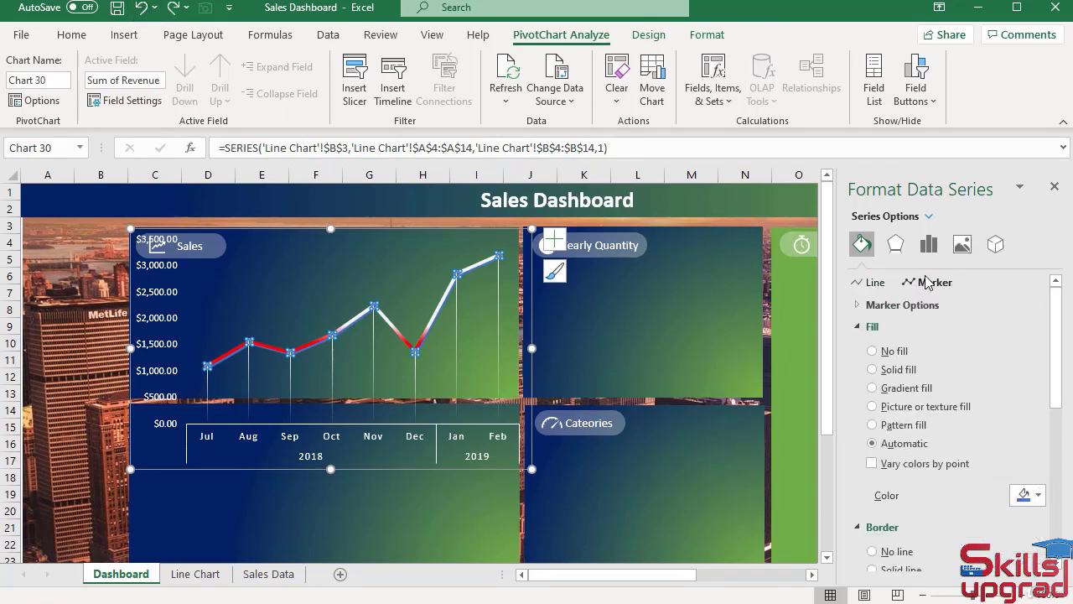
pyautogui.click(919, 304)
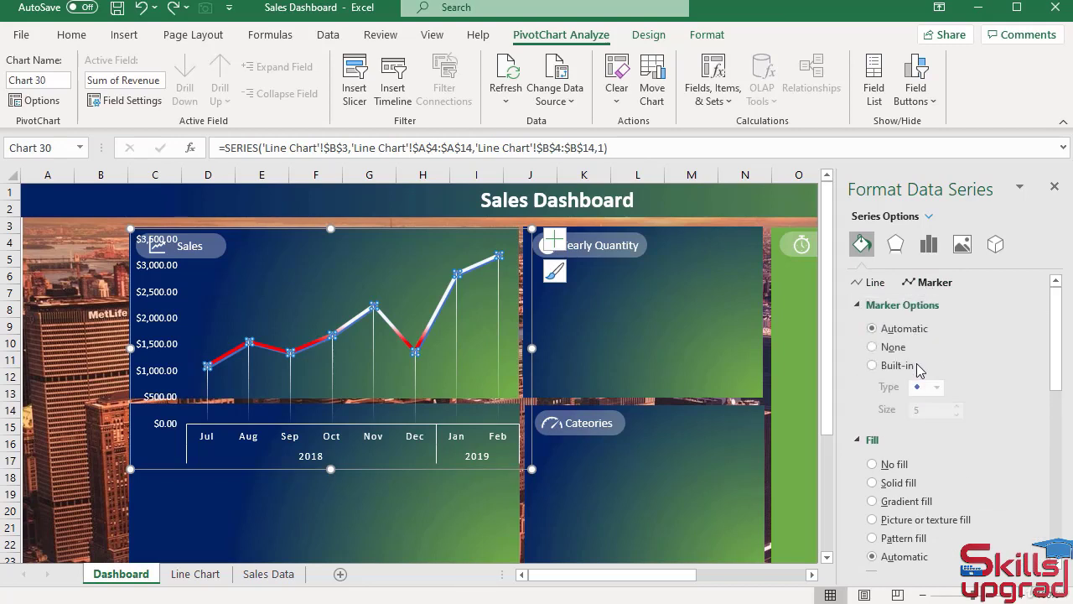
pyautogui.click(873, 365)
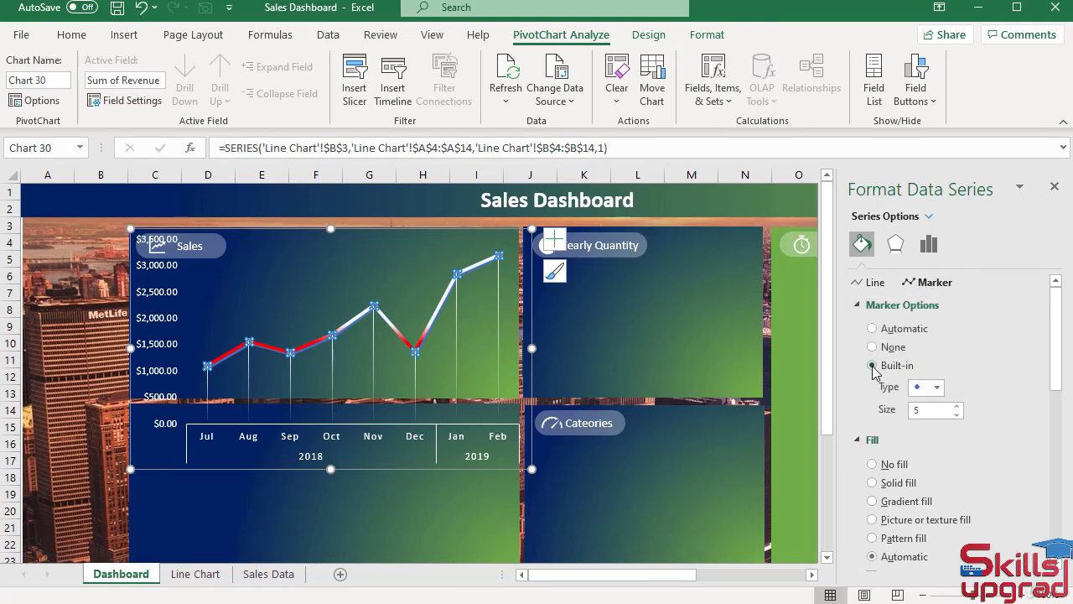
pyautogui.click(937, 387)
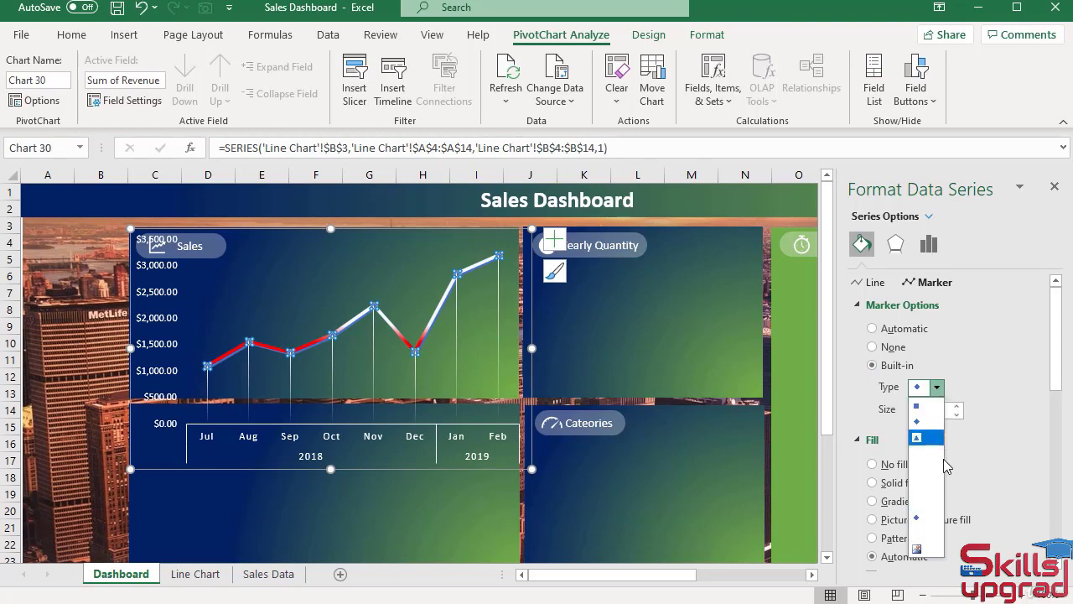
pyautogui.click(923, 528)
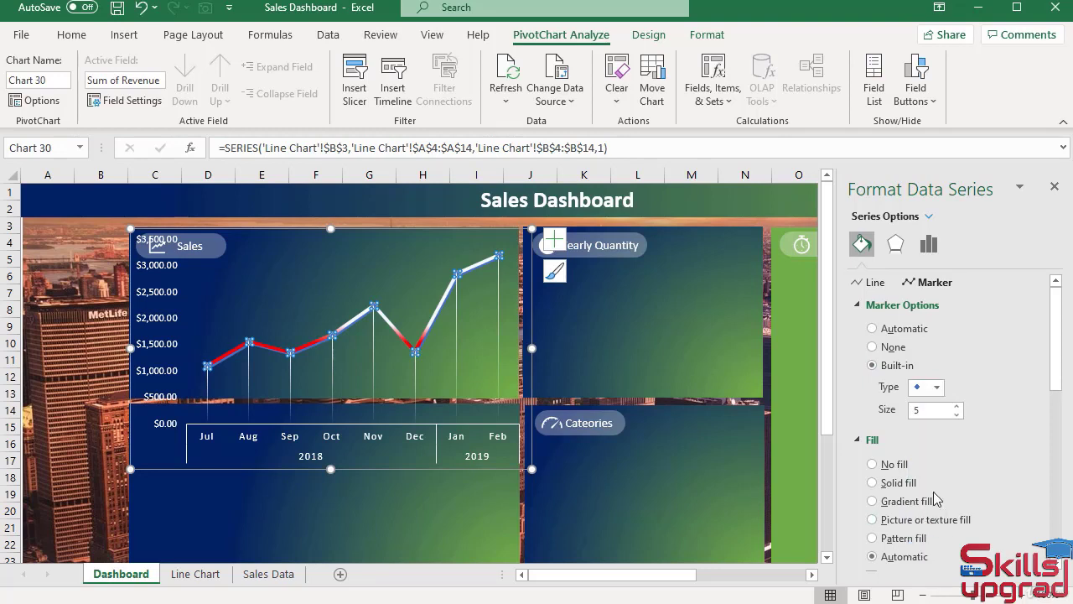
# Fill the revenue line's markers with solid standard green and remove their border
pyautogui.click(873, 483)
pyautogui.scroll(-3, 1024, 471)
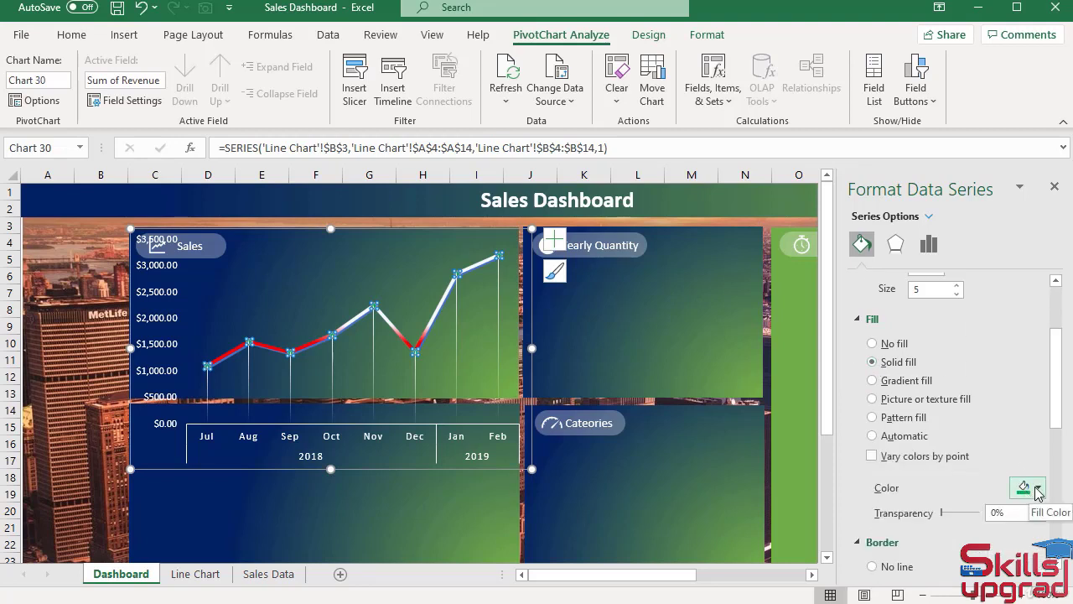
pyautogui.click(1026, 491)
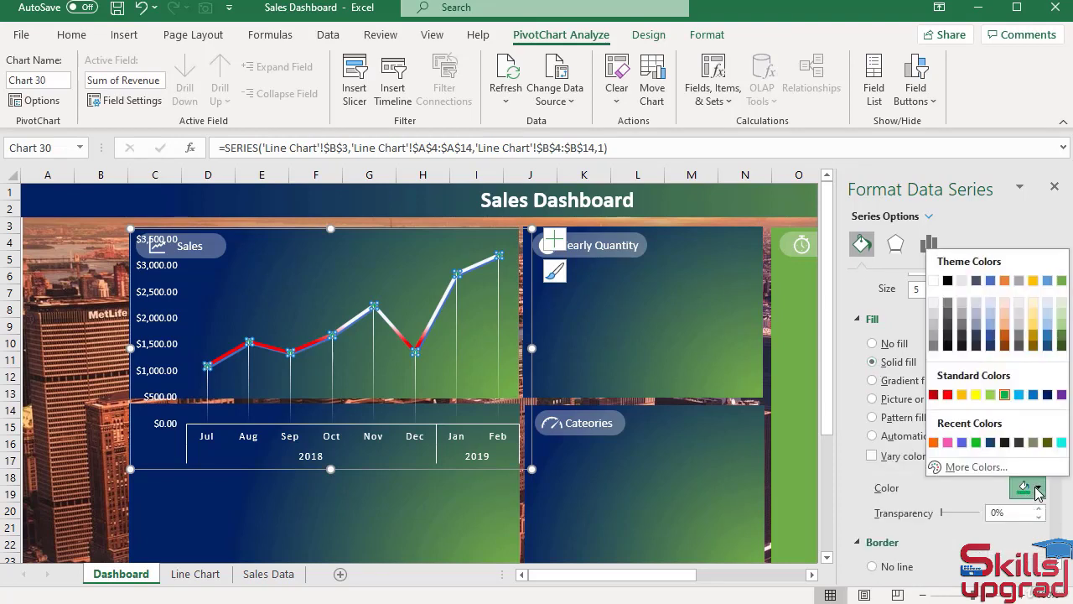
pyautogui.click(1005, 395)
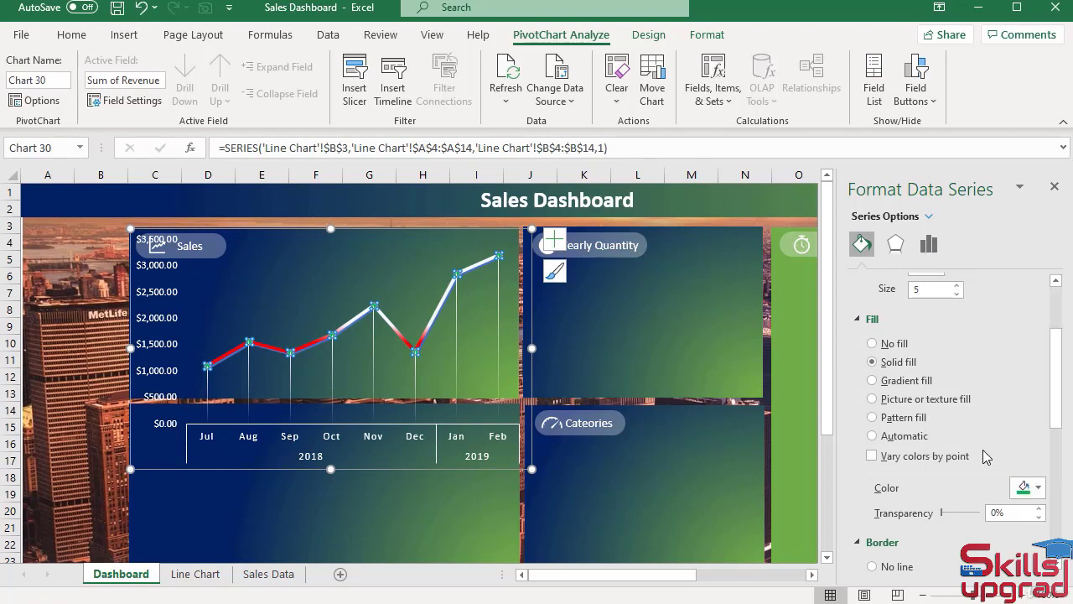
pyautogui.scroll(-2, 986, 457)
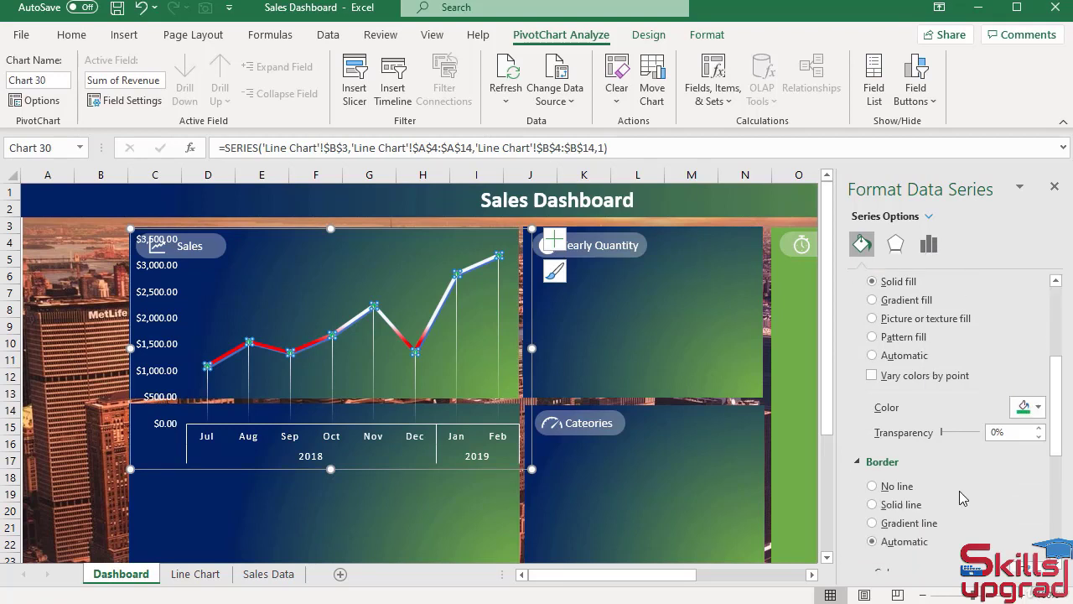
pyautogui.click(871, 486)
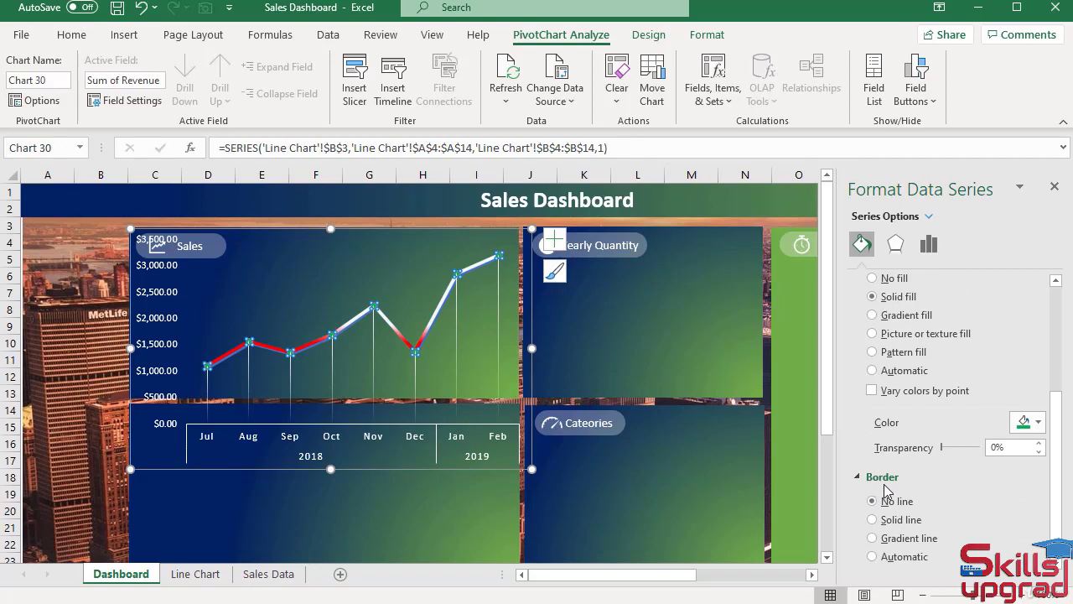
pyautogui.click(105, 342)
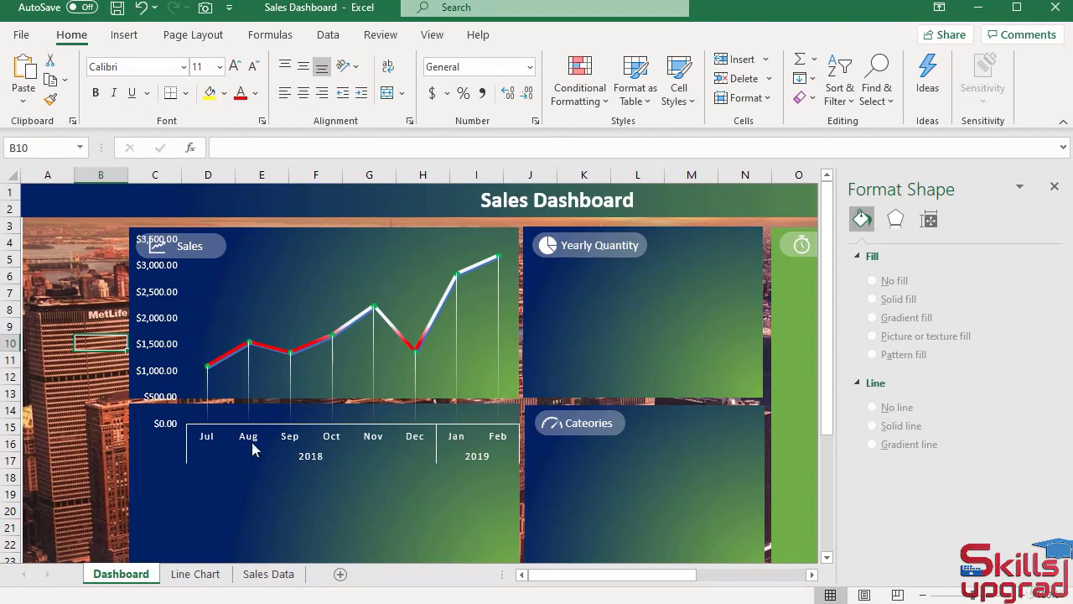
# Set the Sales chart's horizontal axis position to On tick marks
pyautogui.click(298, 437)
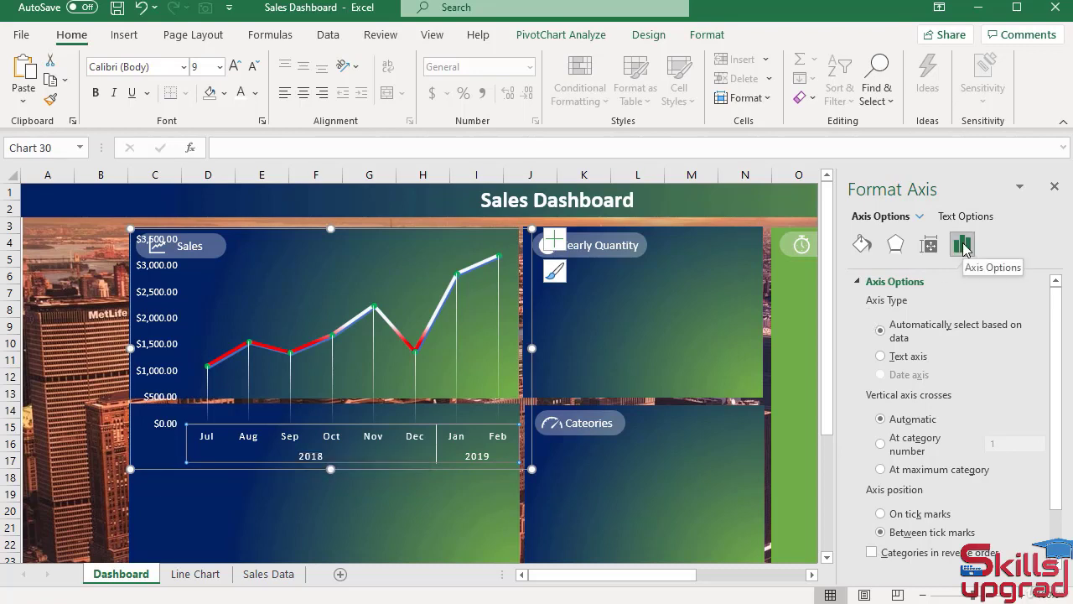
pyautogui.scroll(-1, 930, 340)
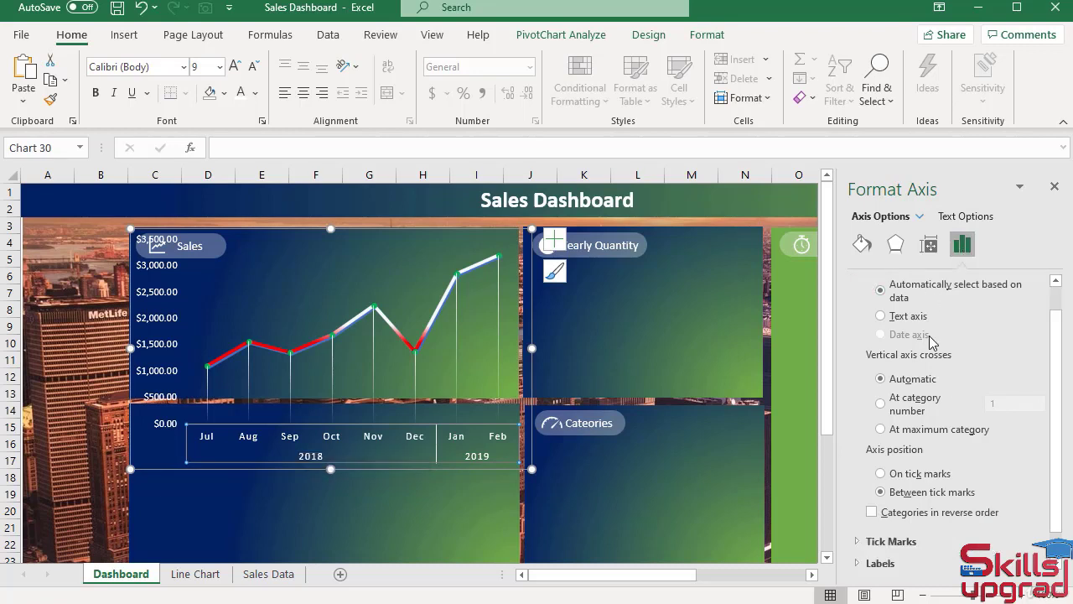
pyautogui.scroll(-1, 933, 340)
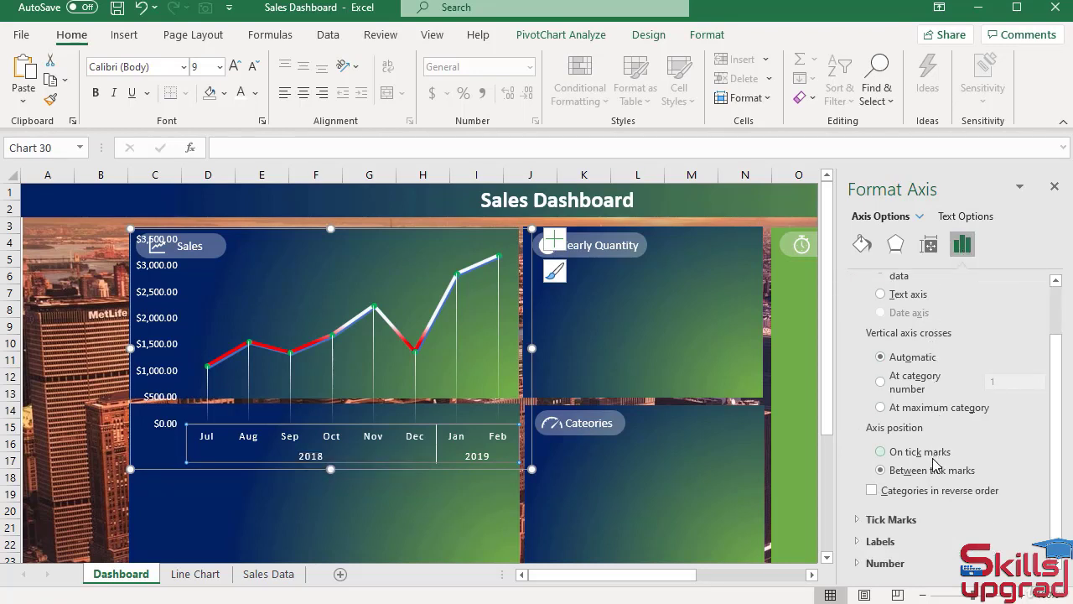
pyautogui.click(881, 453)
# Set the horizontal axis label interval unit to 2 and turn off multi-level category labels
pyautogui.click(862, 542)
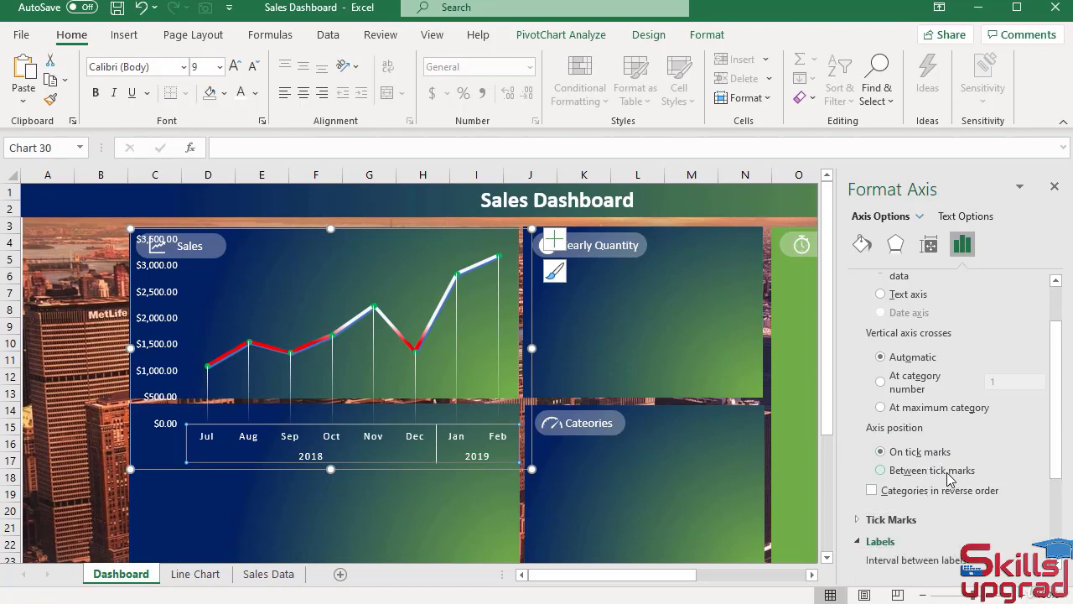
pyautogui.scroll(-3, 947, 478)
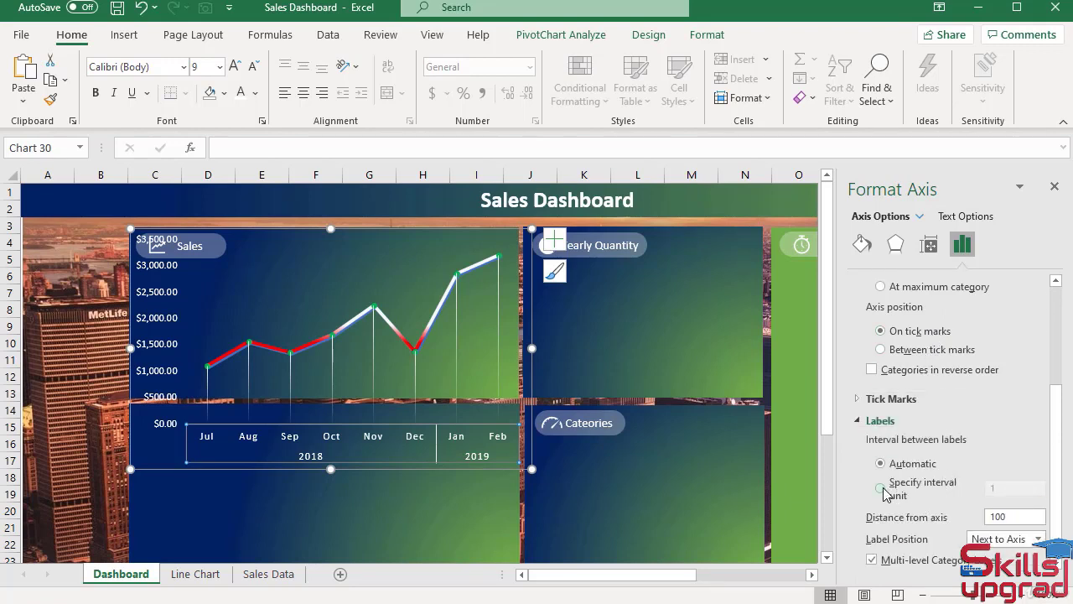
pyautogui.click(881, 488)
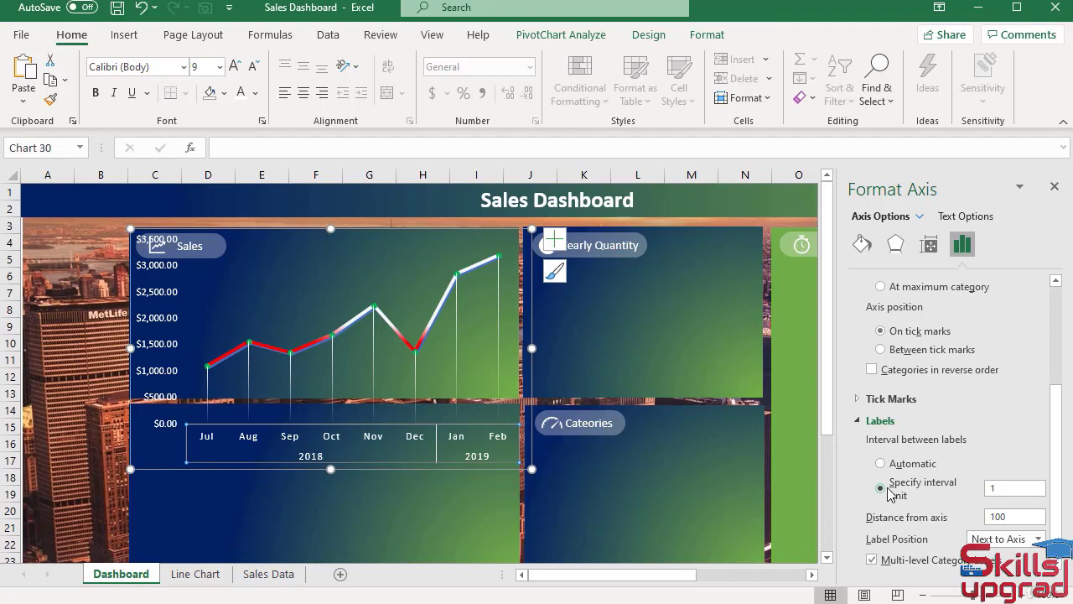
pyautogui.click(1006, 487)
pyautogui.write('2')
pyautogui.scroll(-1, 964, 518)
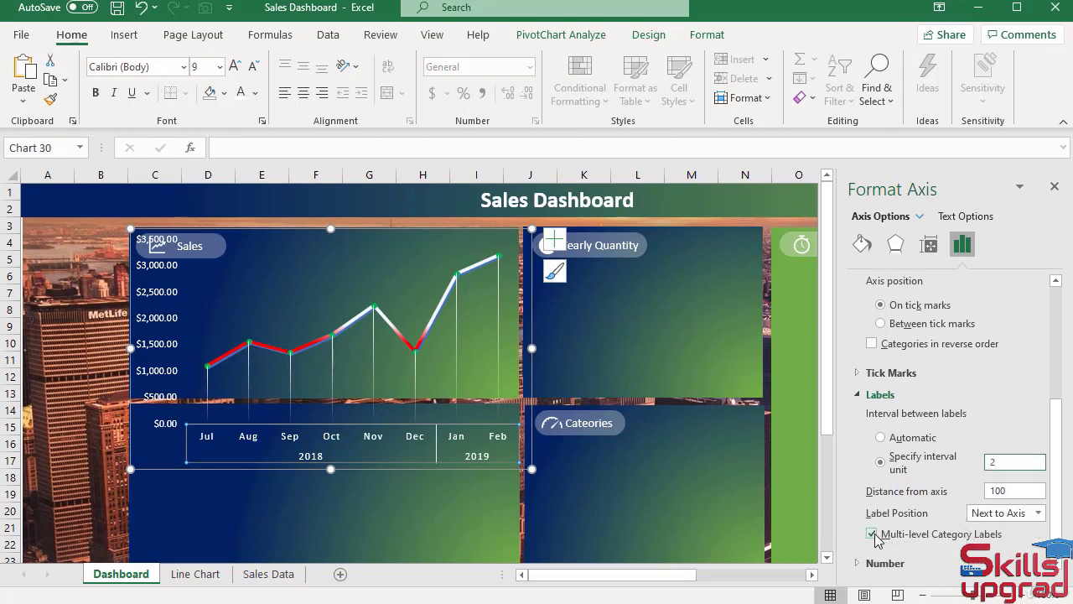
pyautogui.click(874, 535)
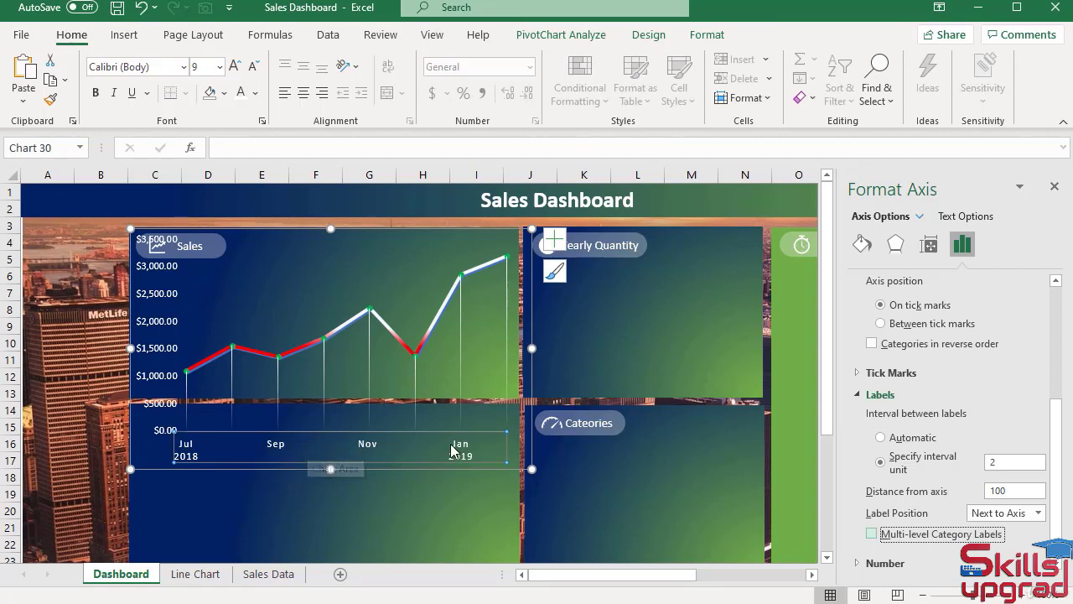
# Set the Sales chart's vertical axis currency labels to 0 decimal places
pyautogui.click(161, 295)
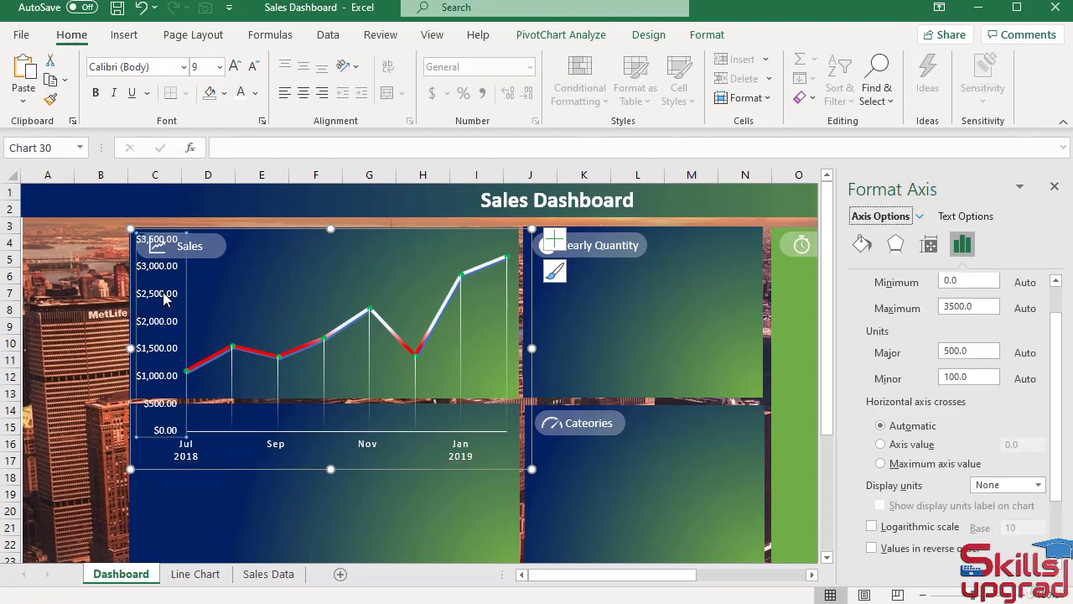
pyautogui.scroll(-2, 923, 351)
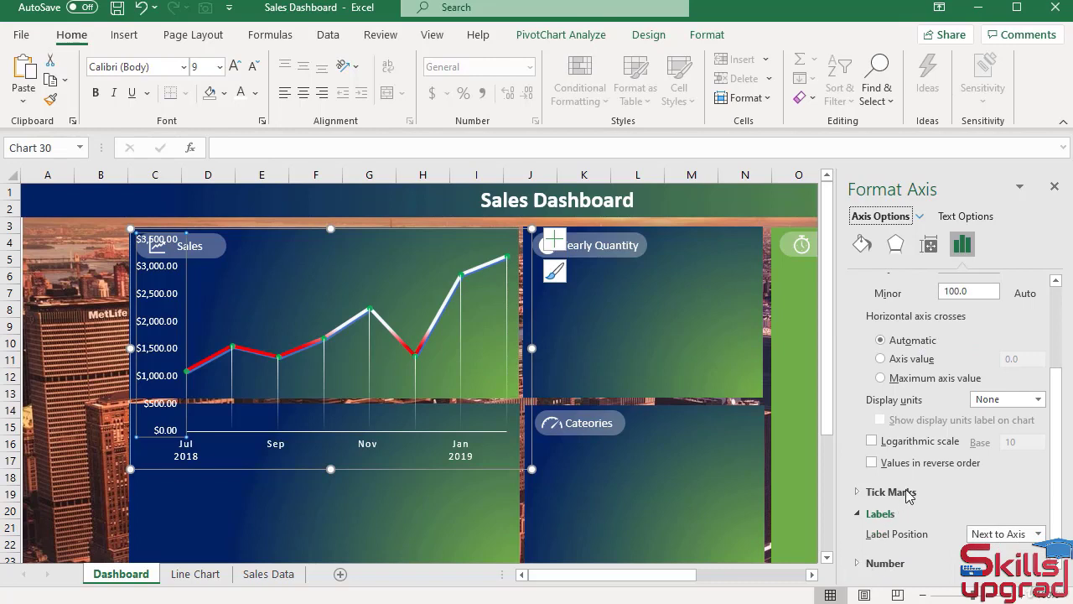
pyautogui.click(880, 565)
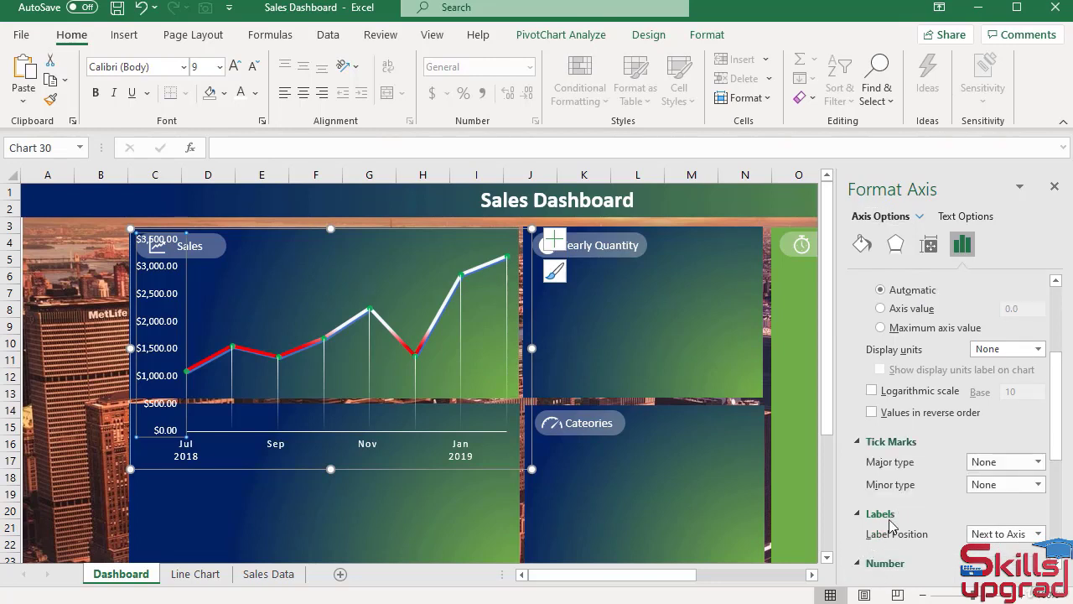
pyautogui.scroll(-5, 892, 521)
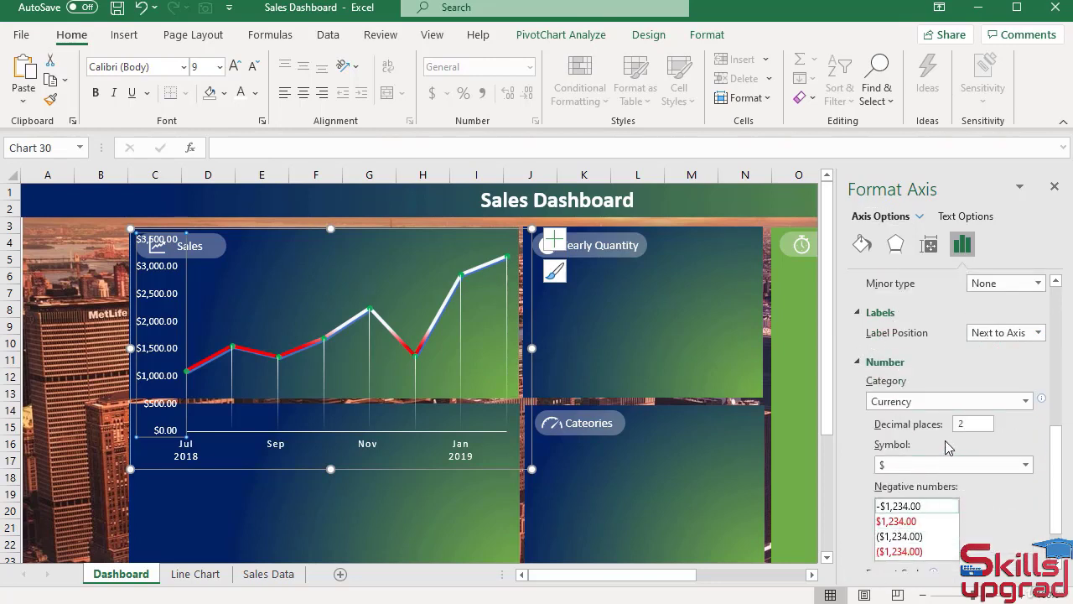
pyautogui.moveTo(975, 425); pyautogui.dragTo(951, 431)
pyautogui.scroll(-2, 999, 508)
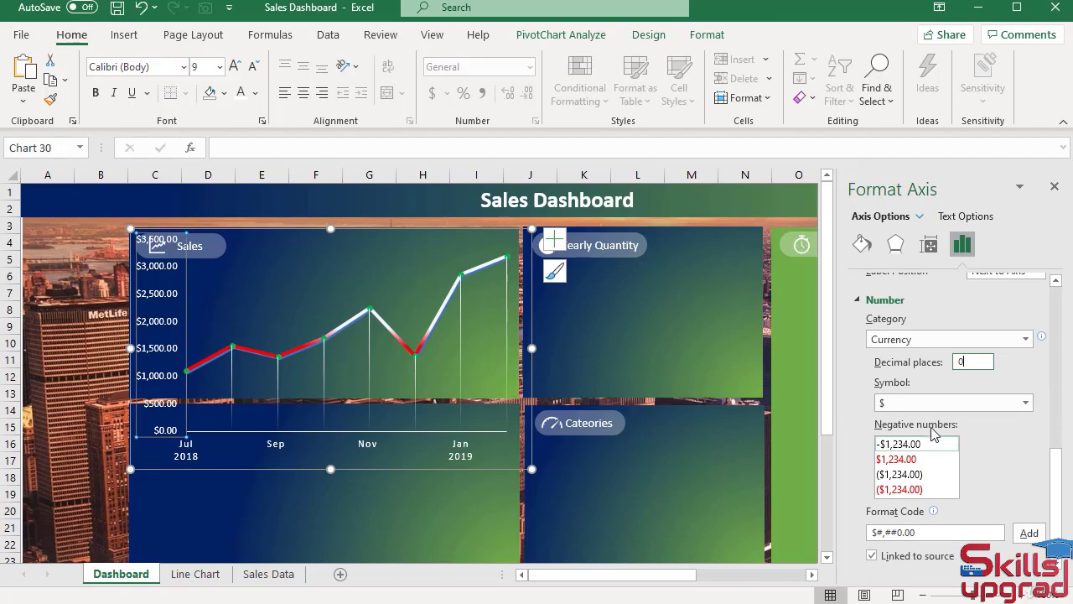
pyautogui.click(72, 378)
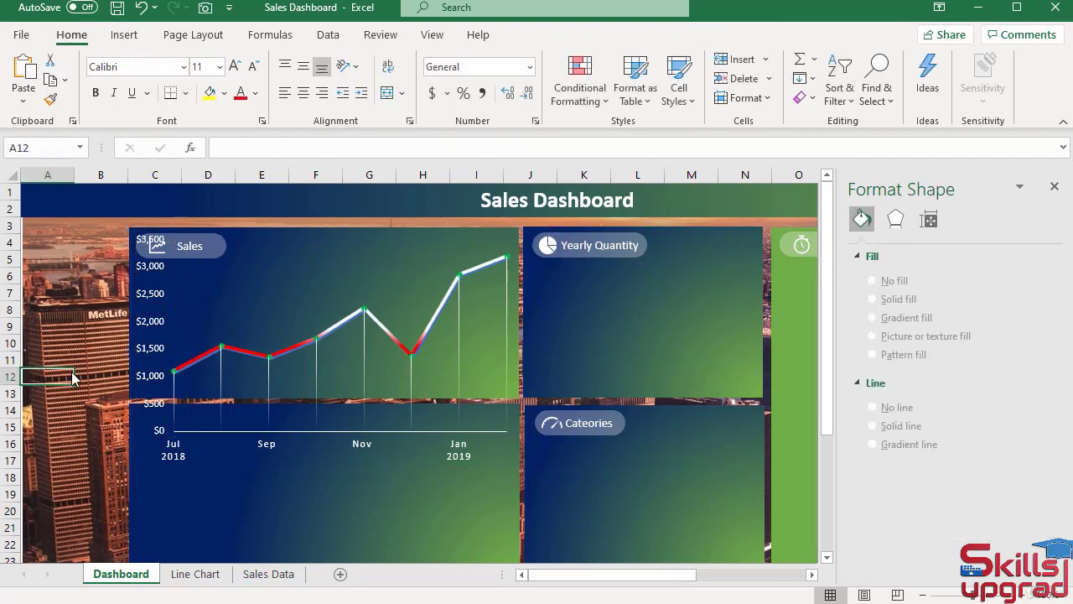
# Select the whole Sales chart area and set its height to 1.95 inches
pyautogui.click(393, 283)
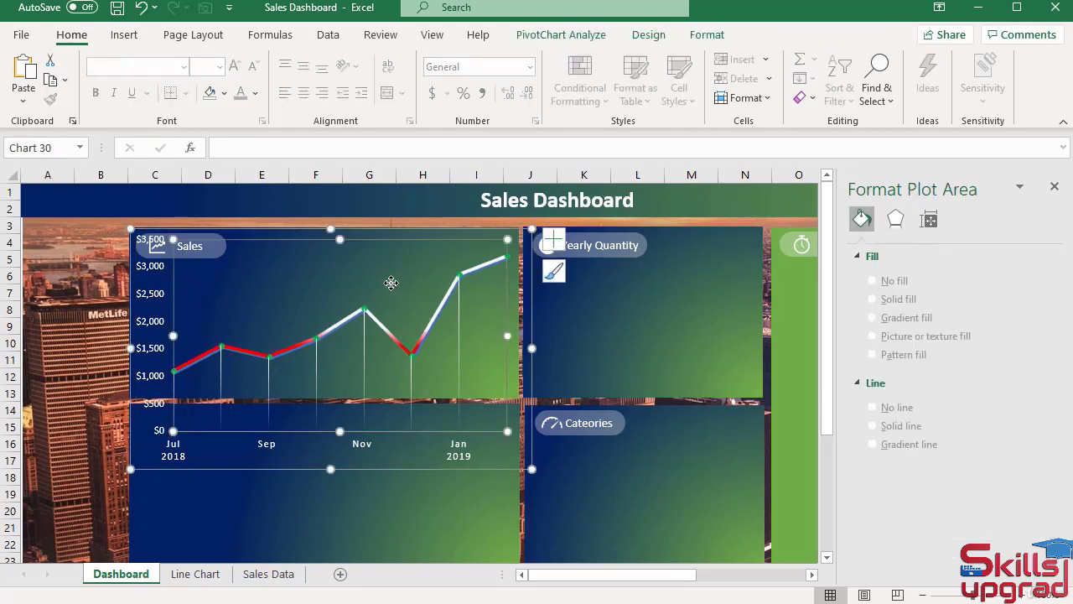
pyautogui.click(412, 226)
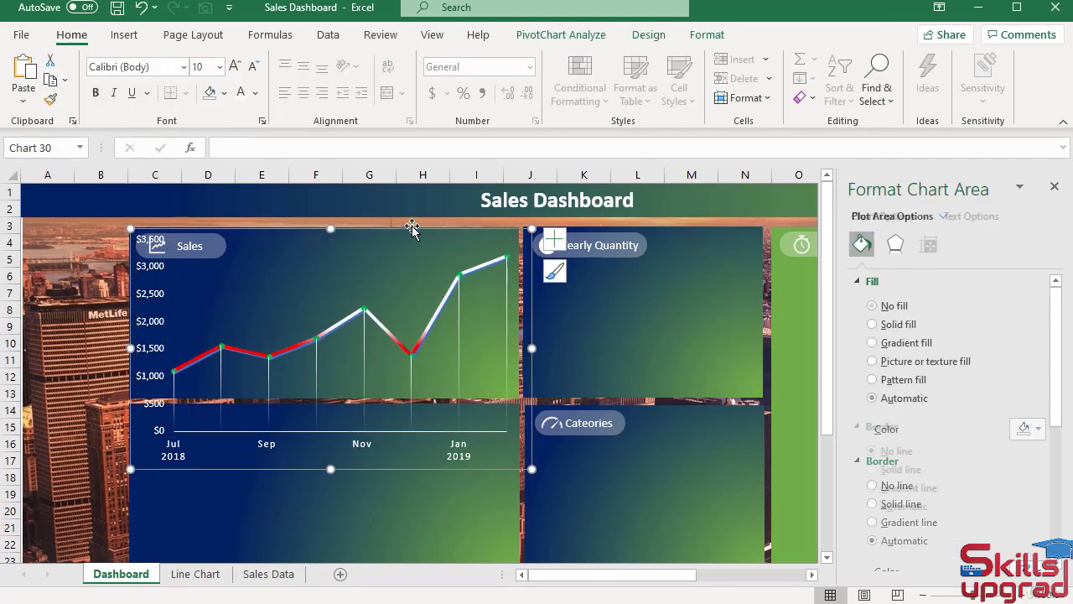
pyautogui.click(703, 36)
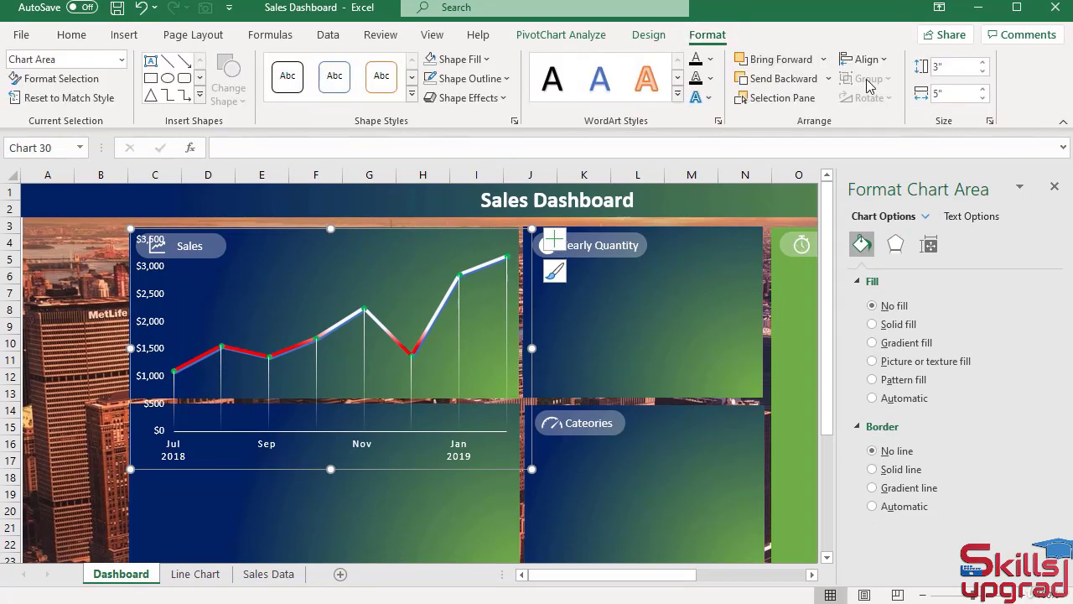
pyautogui.click(983, 72)
pyautogui.click(983, 71)
pyautogui.click(983, 71)
pyautogui.click(984, 71)
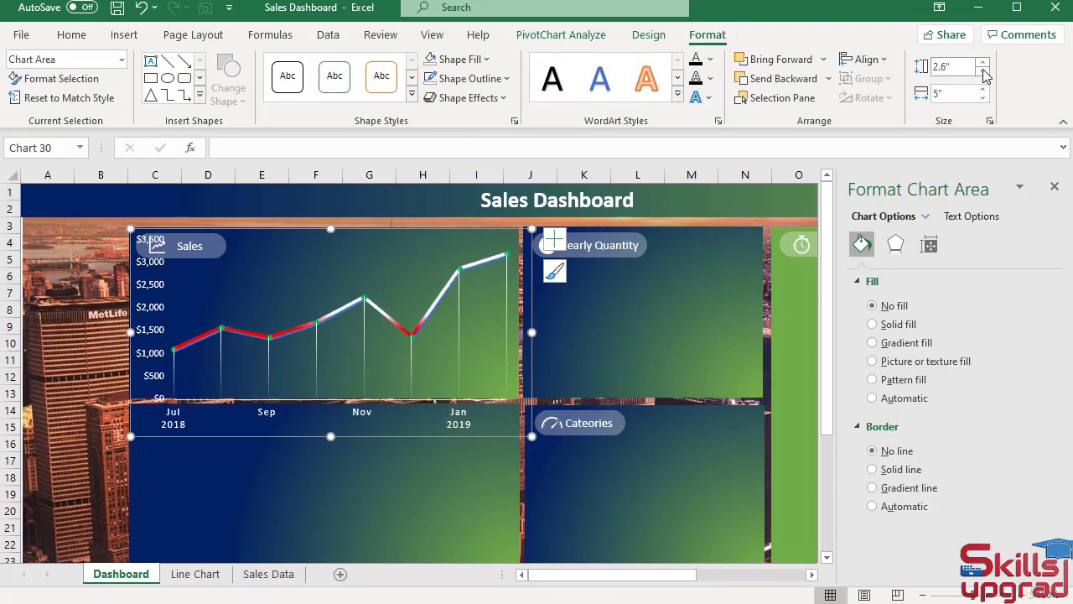
pyautogui.click(984, 71)
pyautogui.click(984, 71)
pyautogui.click(984, 71)
pyautogui.click(983, 71)
pyautogui.click(983, 71)
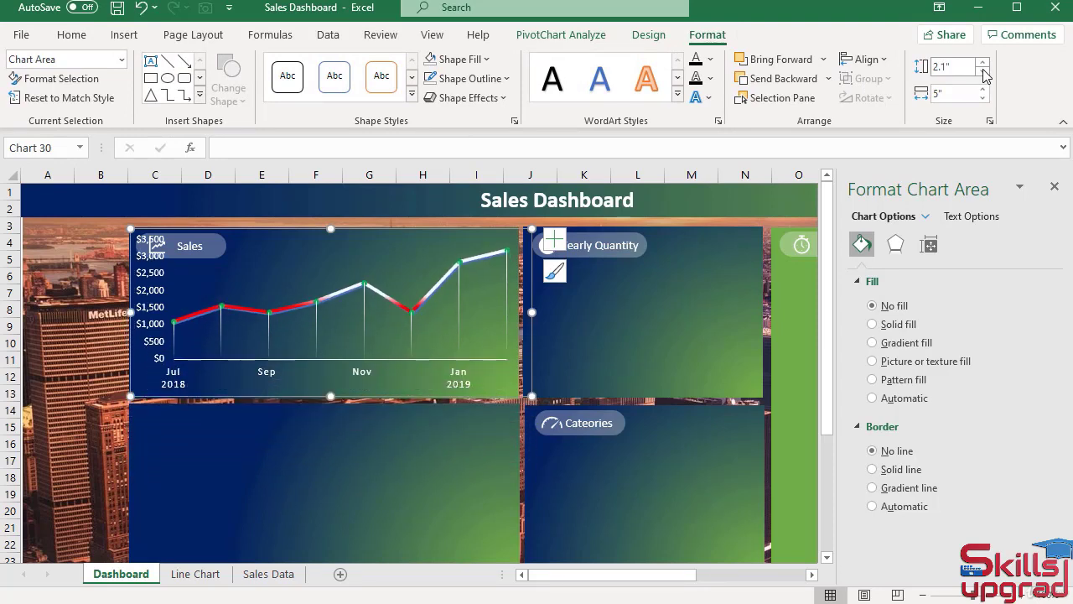
pyautogui.click(984, 71)
pyautogui.click(984, 72)
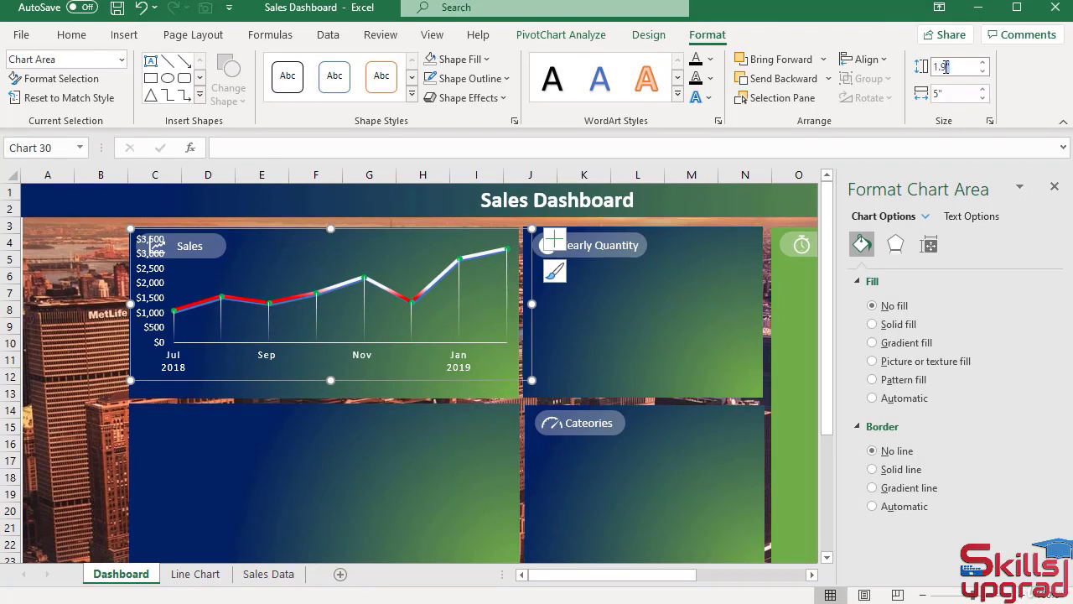
pyautogui.press('Return')
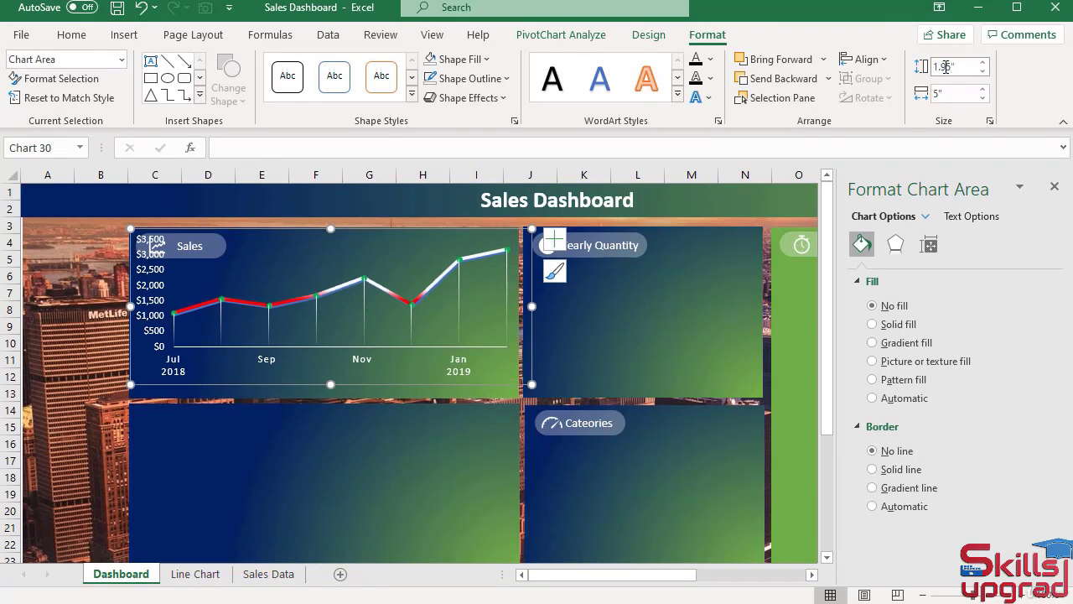
# Set the Sales chart's width to 3.88 inches and move the chart right and slightly down, clear of the Sales heading
pyautogui.click(982, 98)
pyautogui.click(982, 98)
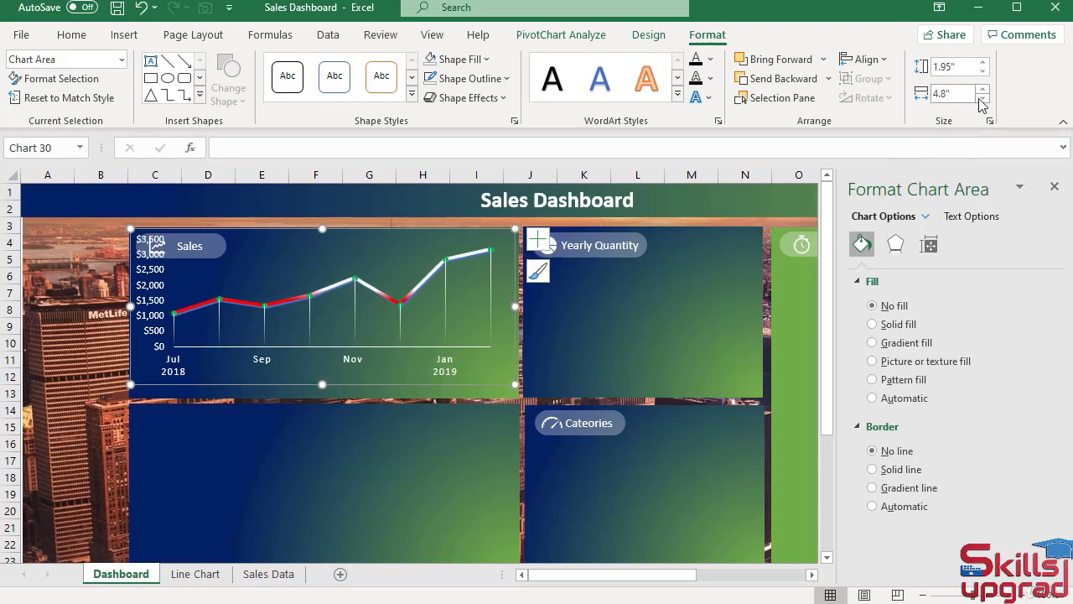
pyautogui.click(981, 98)
pyautogui.click(981, 98)
pyautogui.click(982, 98)
pyautogui.click(982, 98)
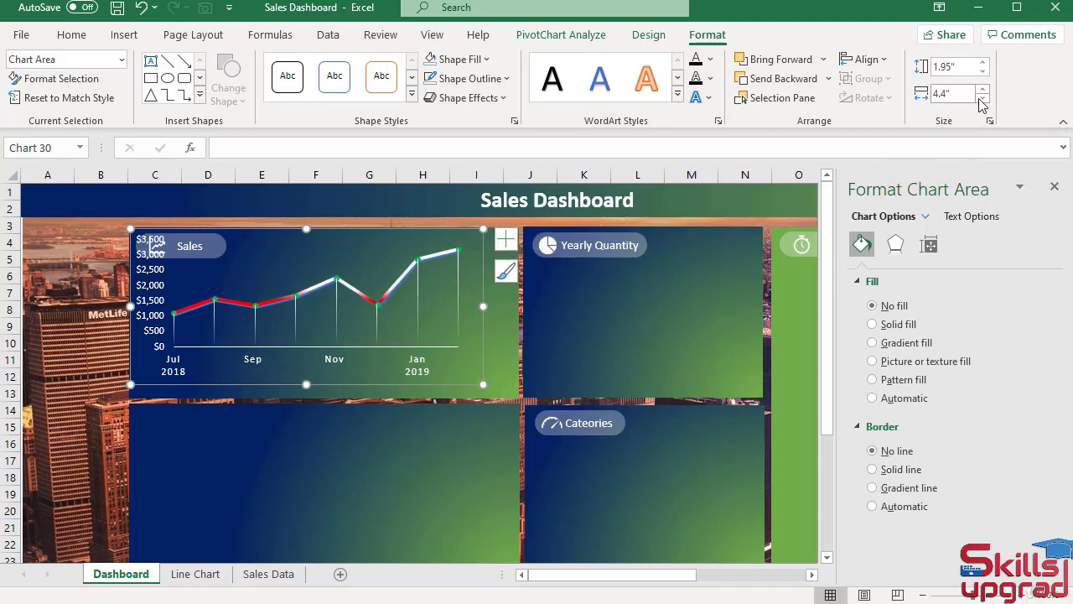
pyautogui.click(982, 98)
pyautogui.click(981, 98)
pyautogui.click(982, 98)
pyautogui.click(982, 98)
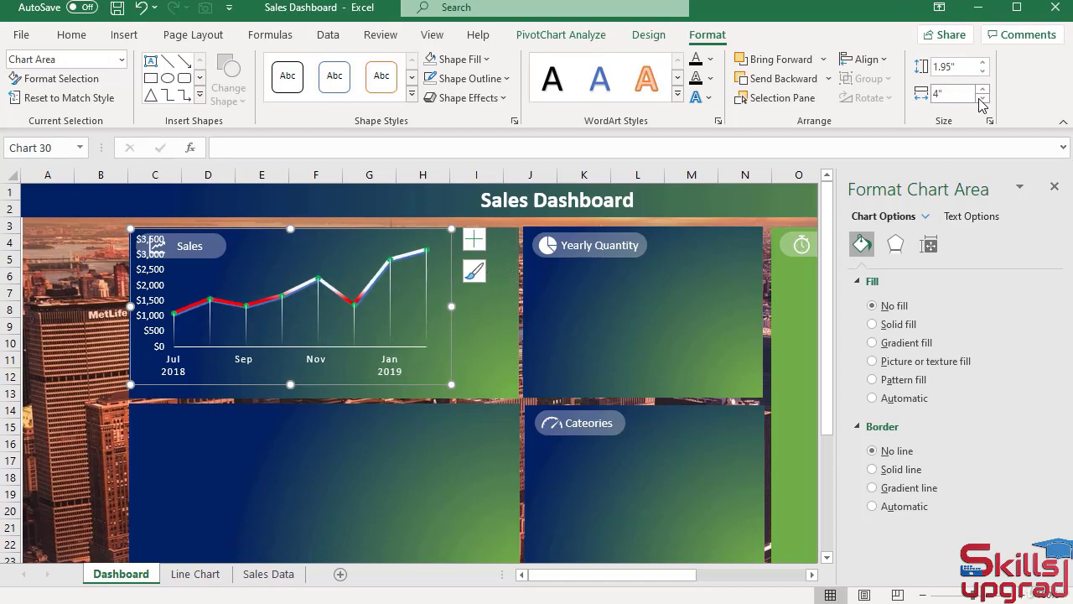
pyautogui.click(982, 98)
pyautogui.click(982, 98)
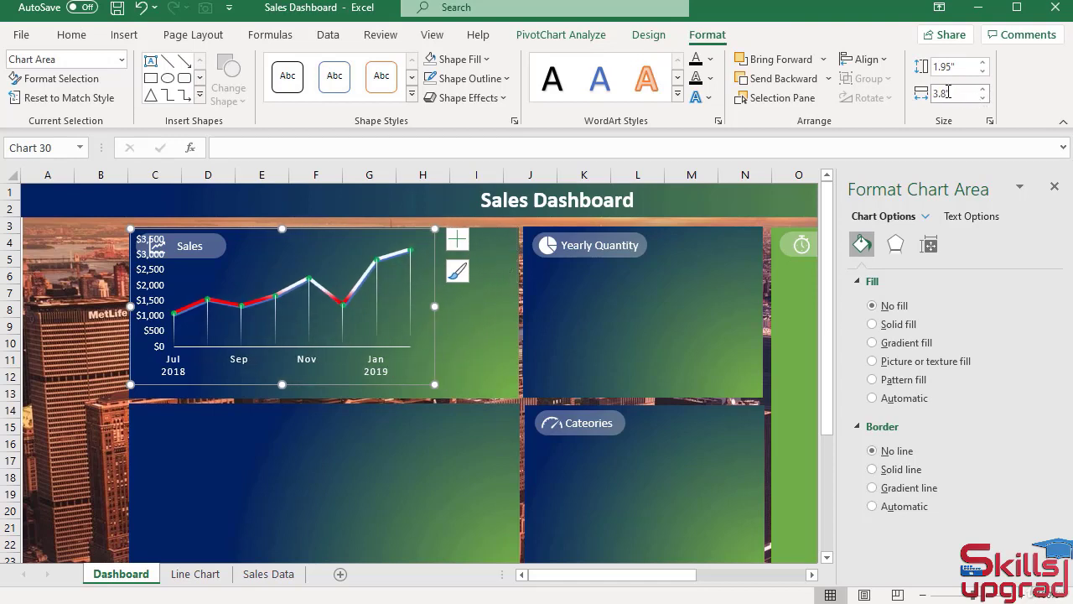
pyautogui.doubleClick(948, 92)
pyautogui.press('Return')
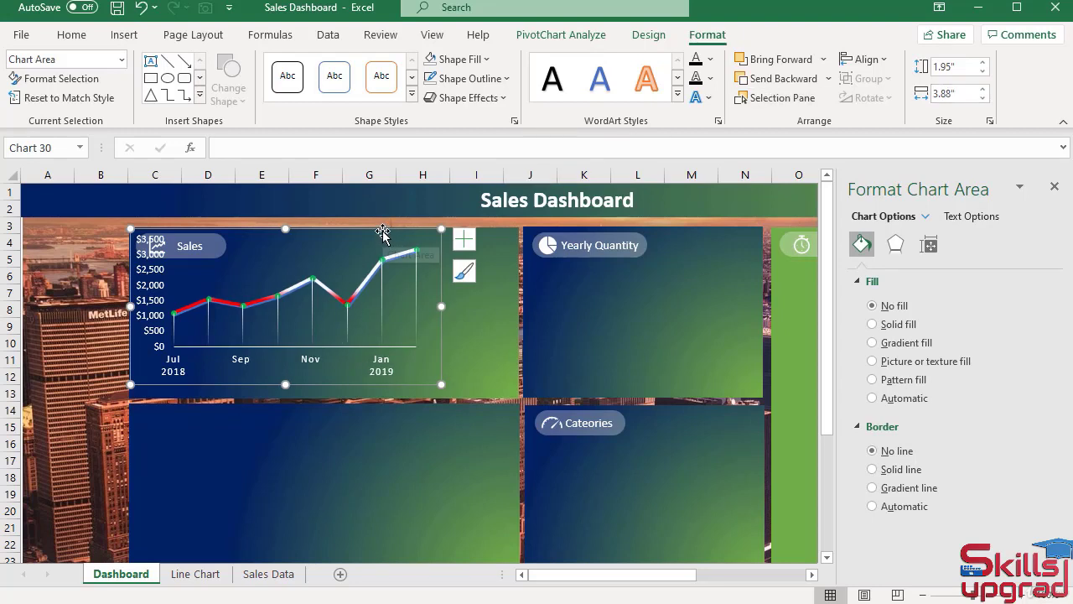
pyautogui.moveTo(382, 231)
pyautogui.mouseDown()
pyautogui.moveTo(467, 235)
pyautogui.moveTo(477, 251)
pyautogui.moveTo(474, 240)
pyautogui.mouseUp()
pyautogui.click(67, 282)
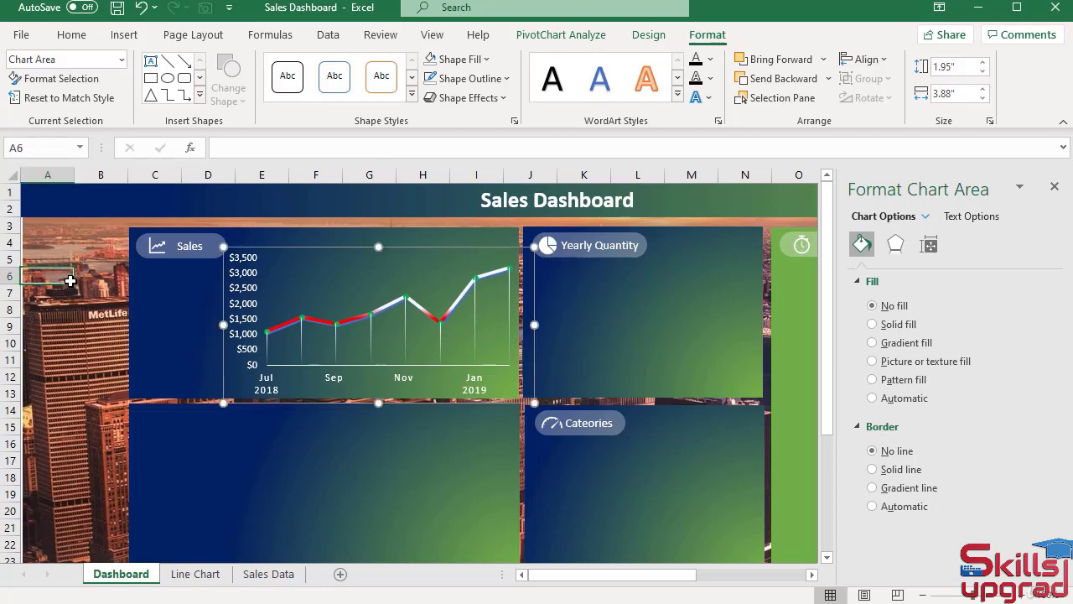